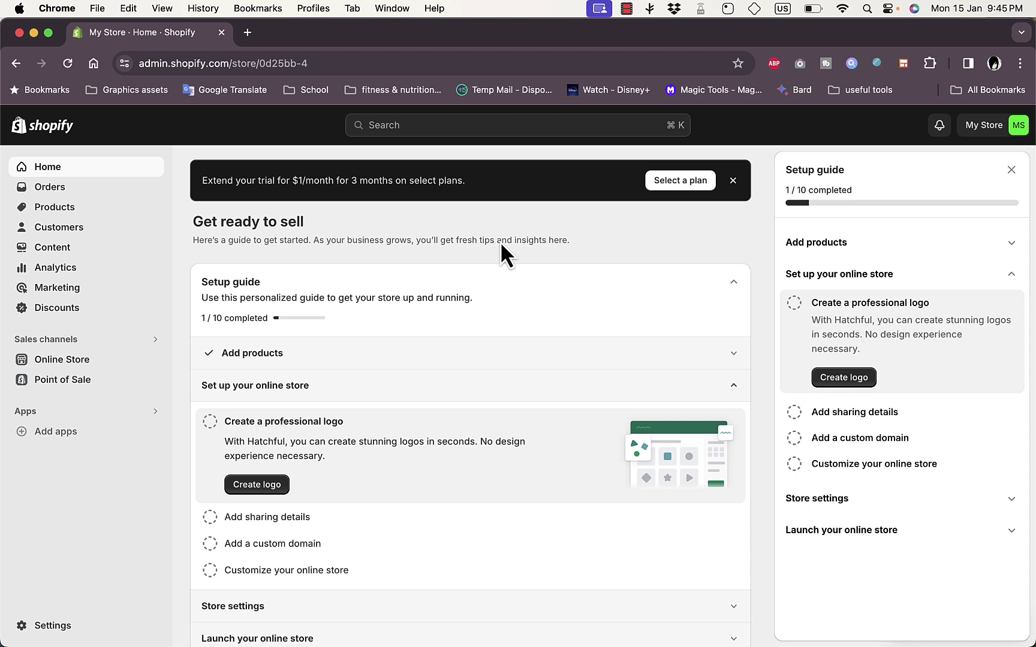
Open the Products list and bring up the Picked for you app recommendations
left_click(63, 208)
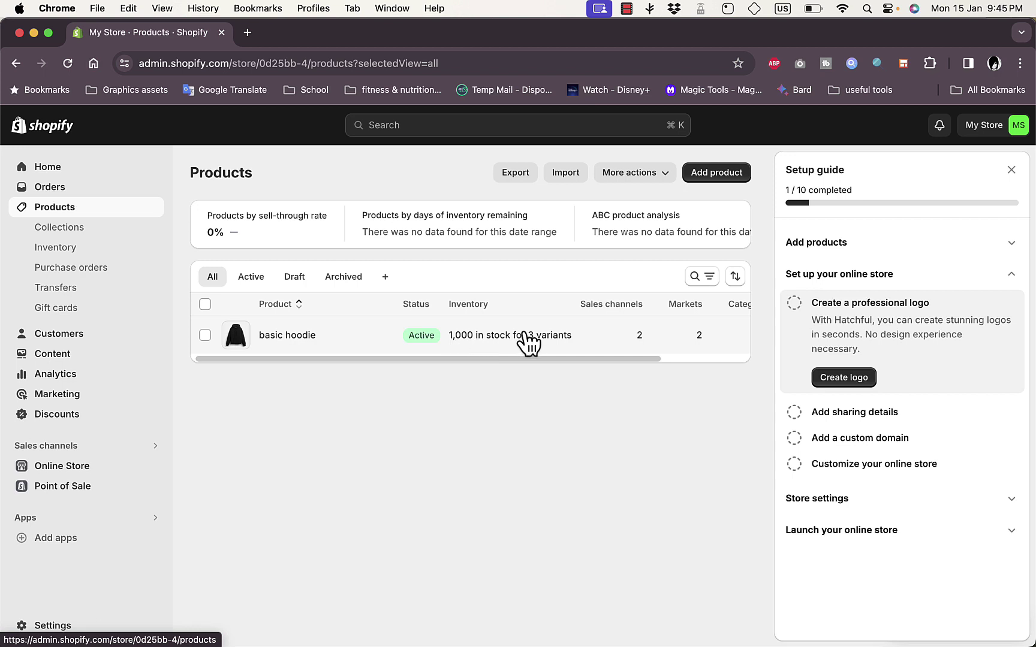
mouse_move(501, 360)
left_mouse_down()
mouse_move(530, 362)
mouse_move(486, 361)
left_mouse_up()
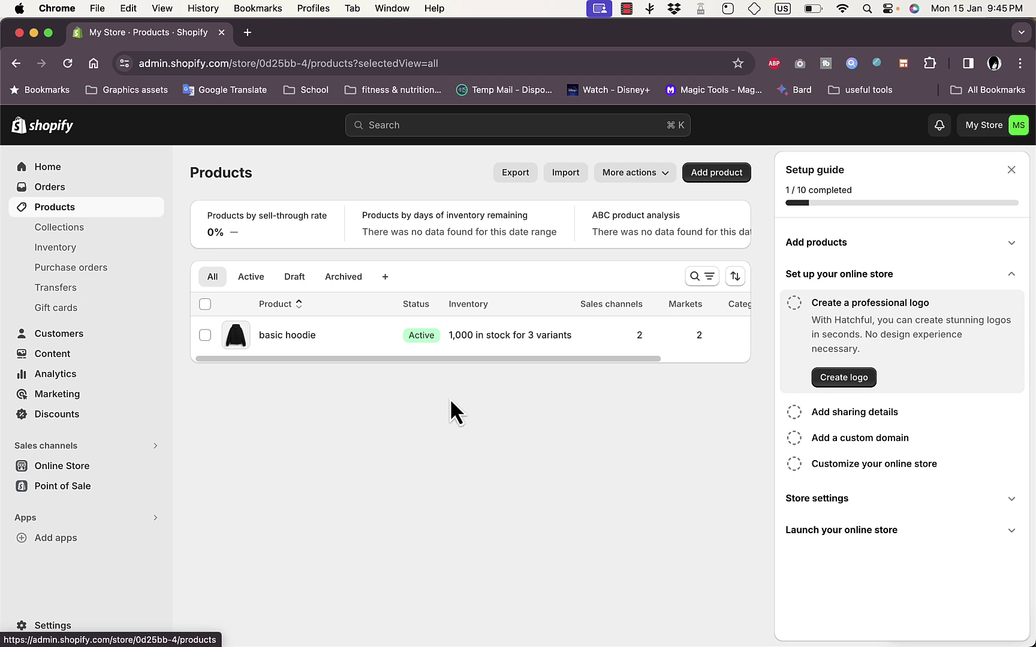
left_click(68, 542)
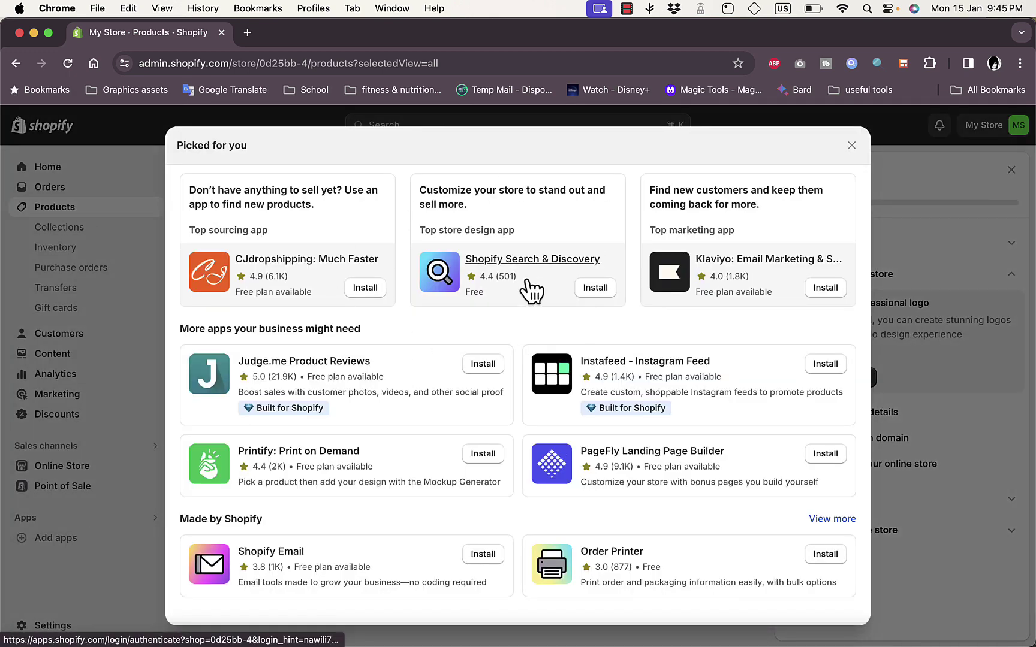
scroll(526, 329, "down", 1)
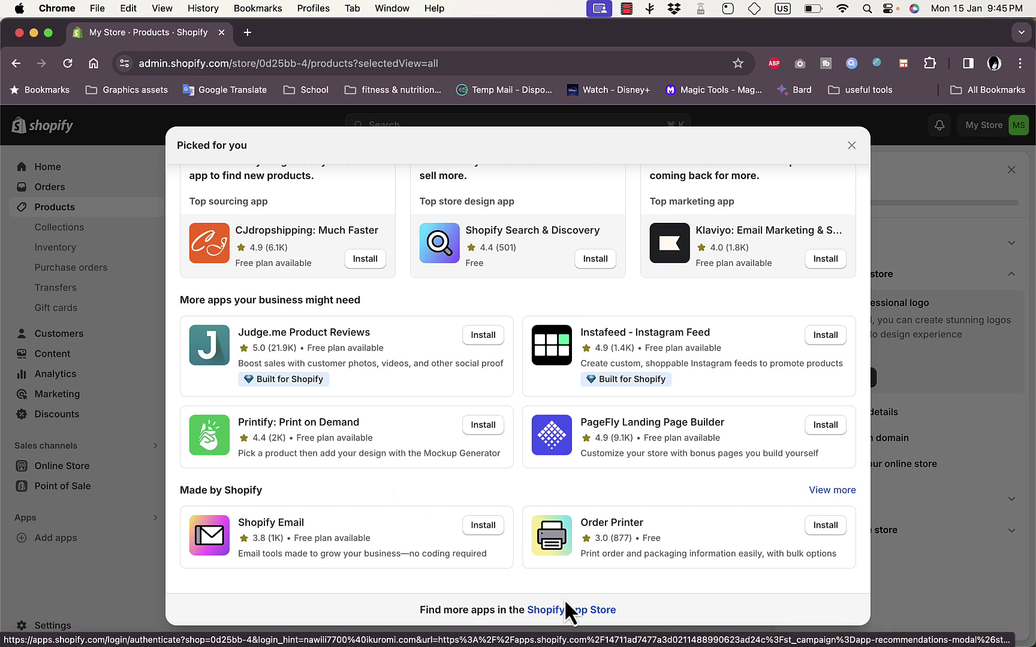
Open the Shopify App Store in a new tab and search for judge.me
left_click(575, 611)
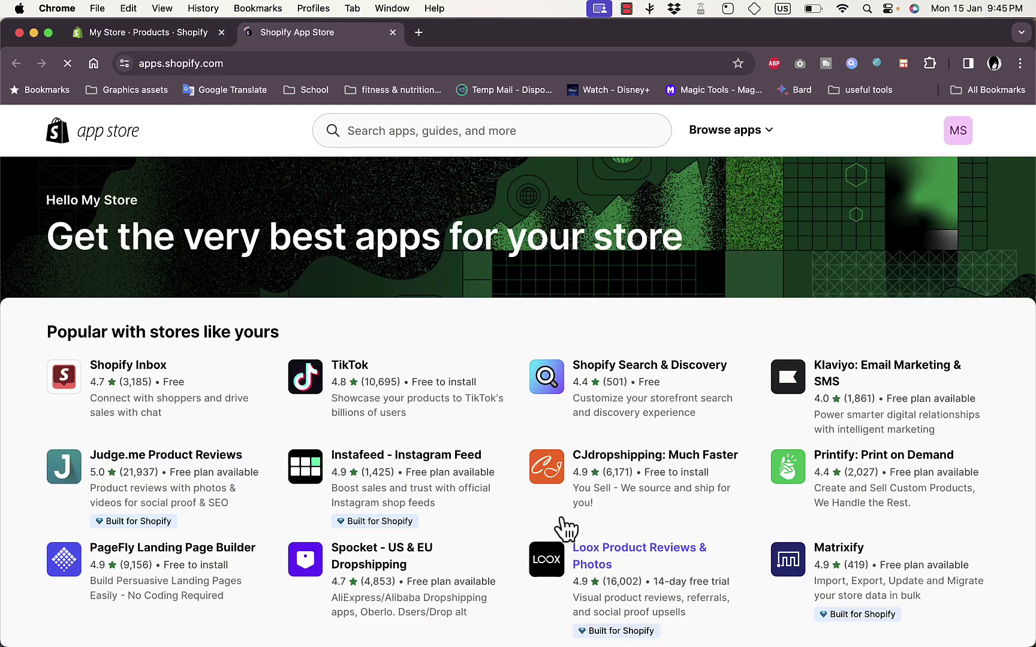
left_click(494, 133)
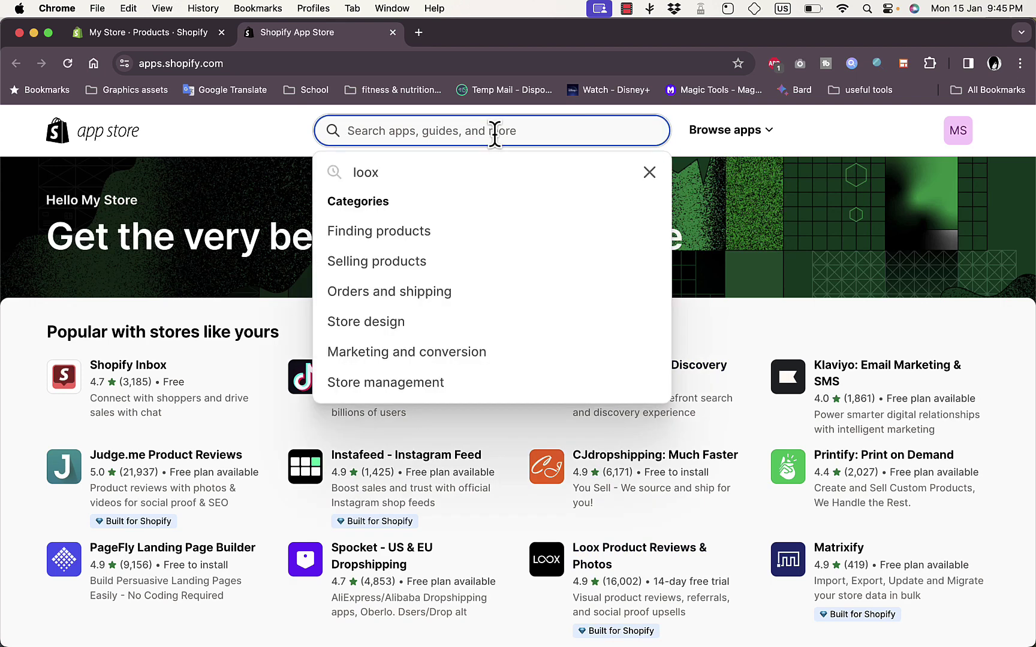
type("judge")
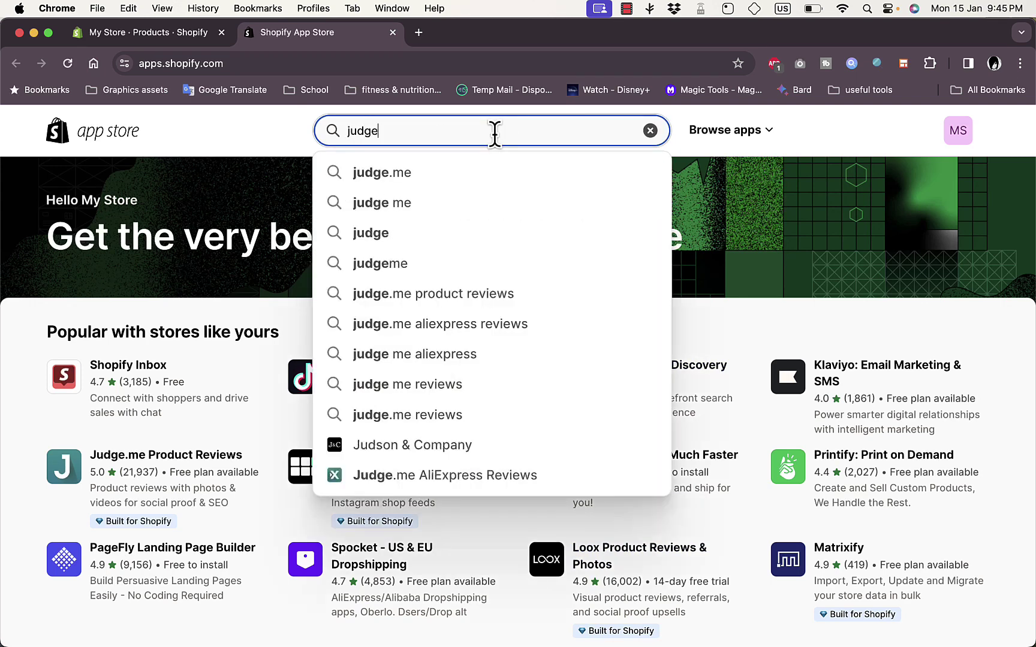
left_click(471, 174)
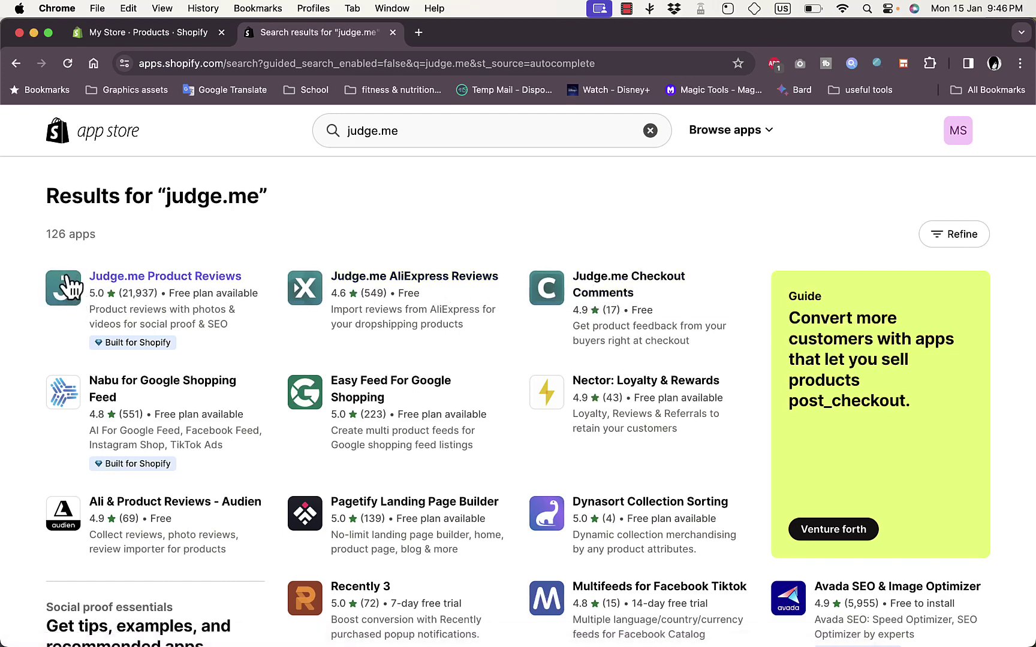
Open the Judge.me Product Reviews listing and review its description, free and $15/month plans
left_click(136, 280)
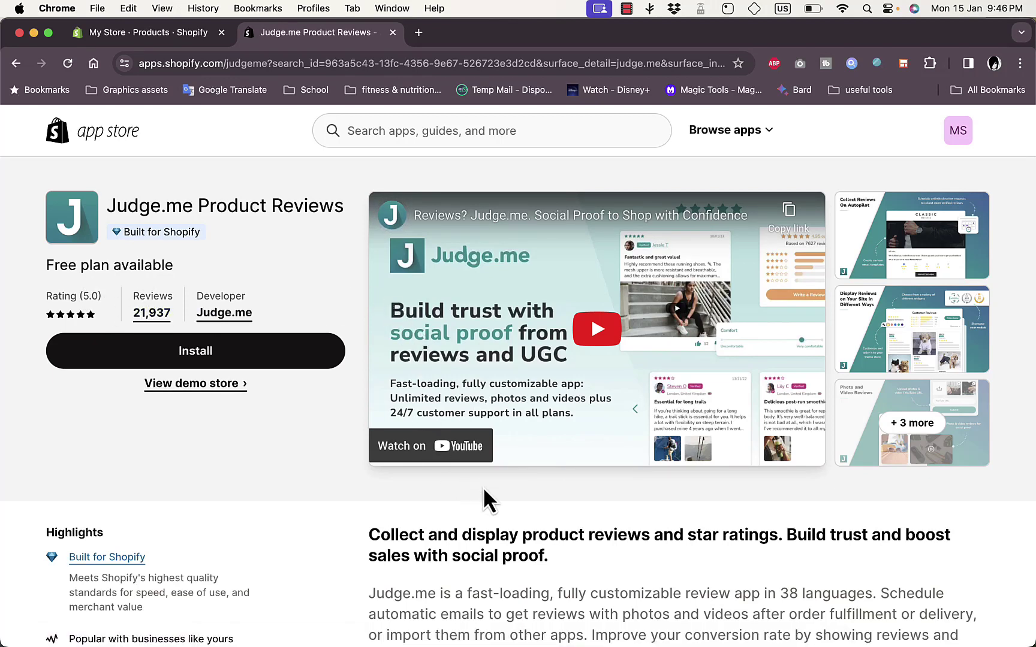
scroll(527, 501, "down", 5)
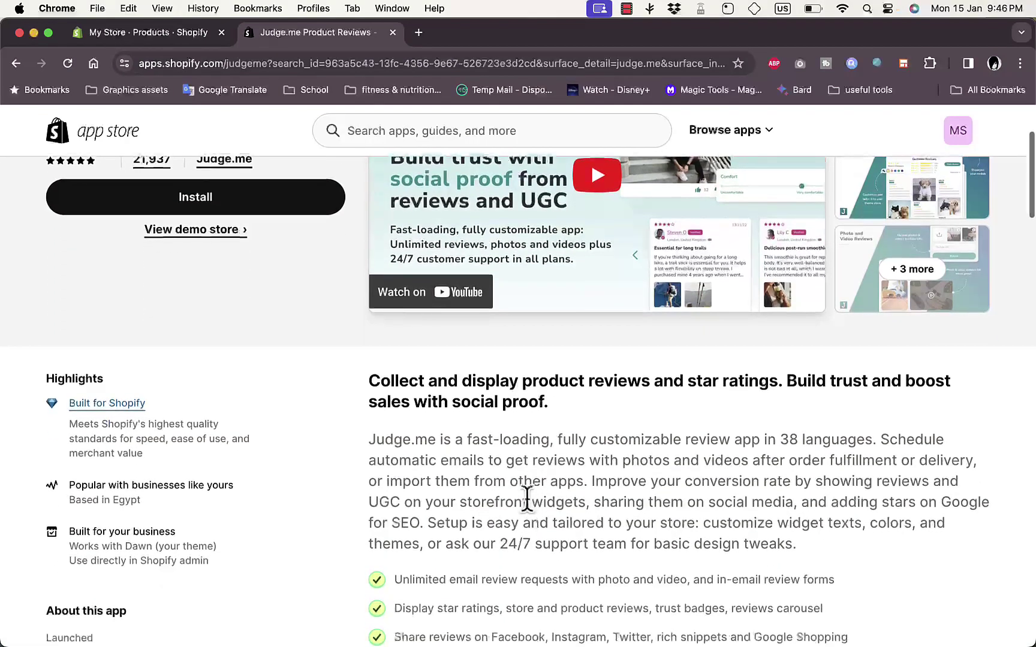
scroll(527, 501, "down", 7)
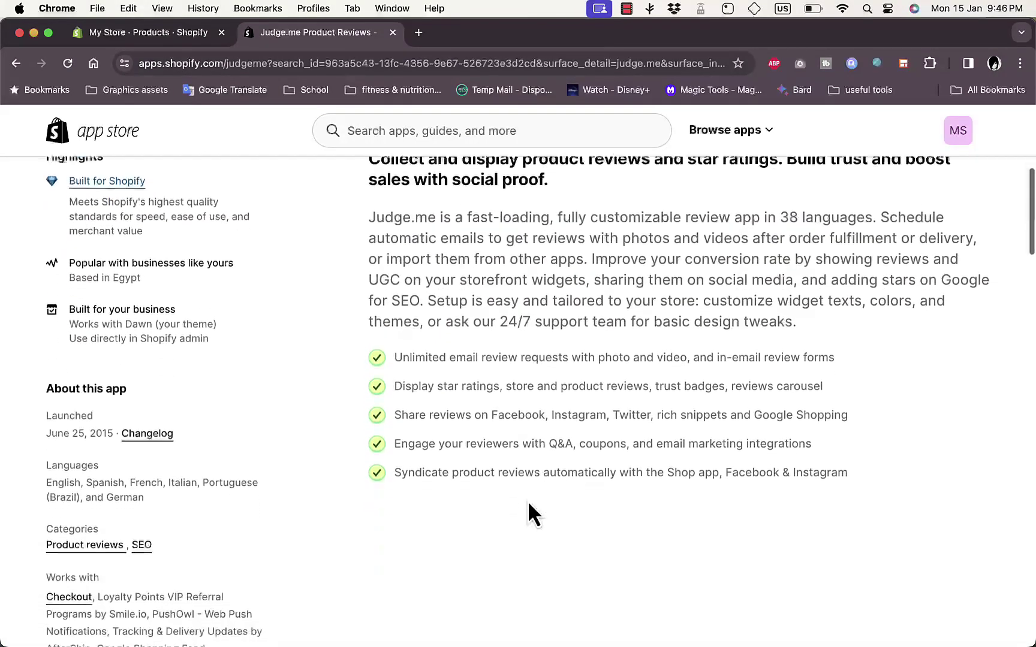
scroll(529, 504, "down", 18)
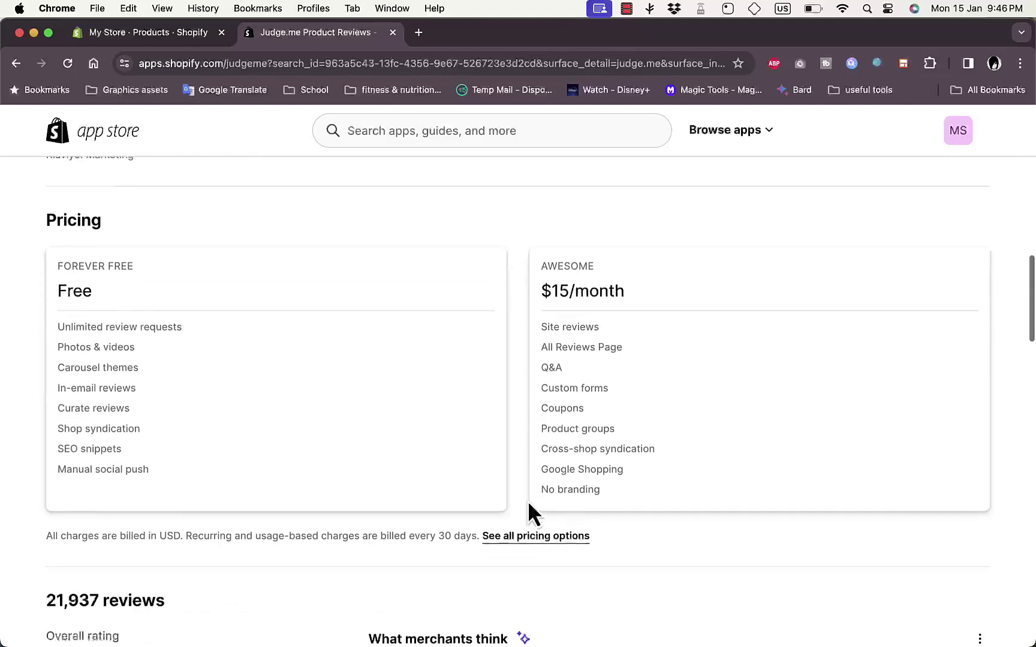
scroll(529, 503, "down", 2)
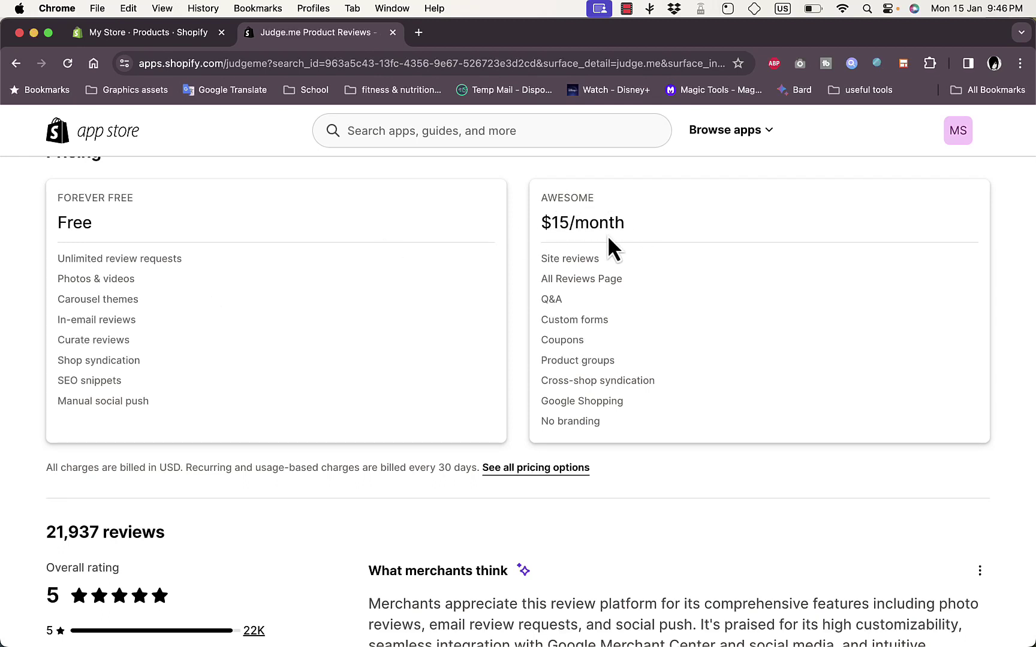
scroll(567, 357, "down", 7)
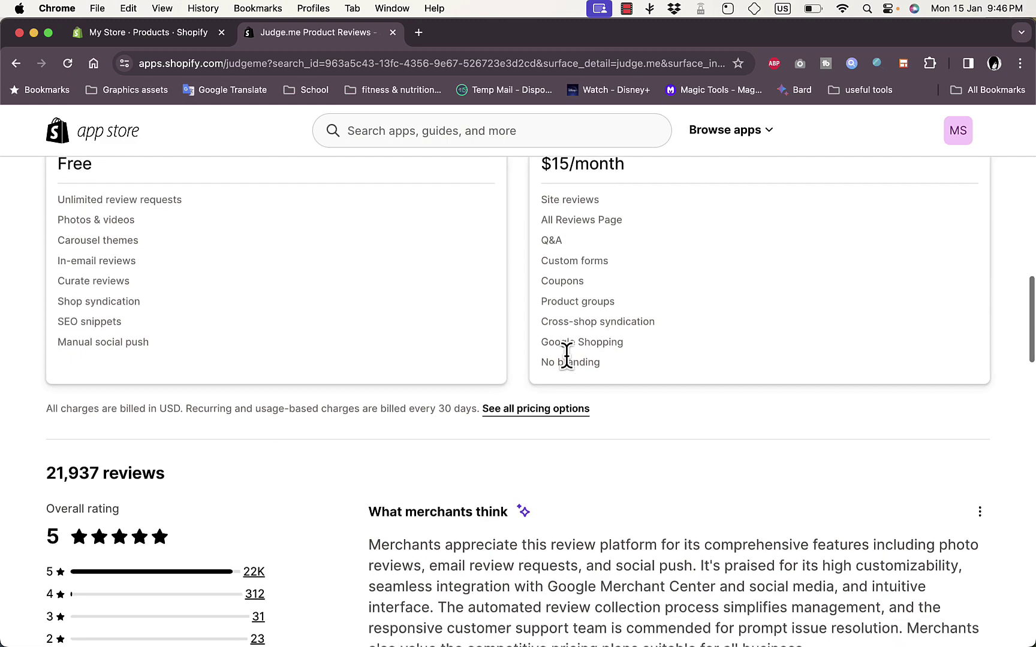
scroll(567, 356, "up", 12)
scroll(568, 371, "up", 6)
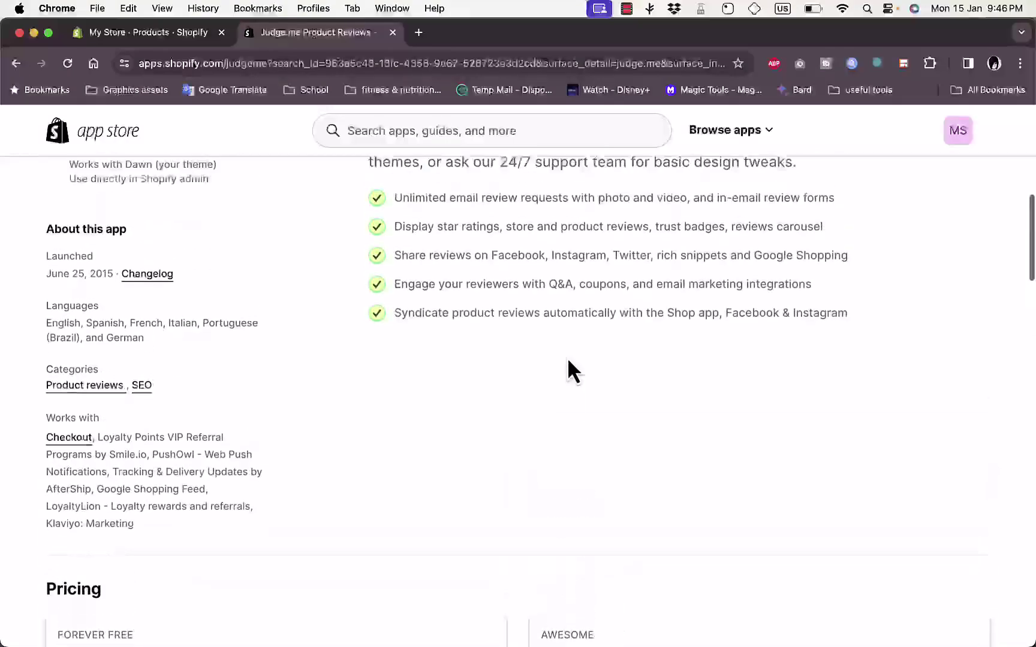
scroll(564, 277, "up", 5)
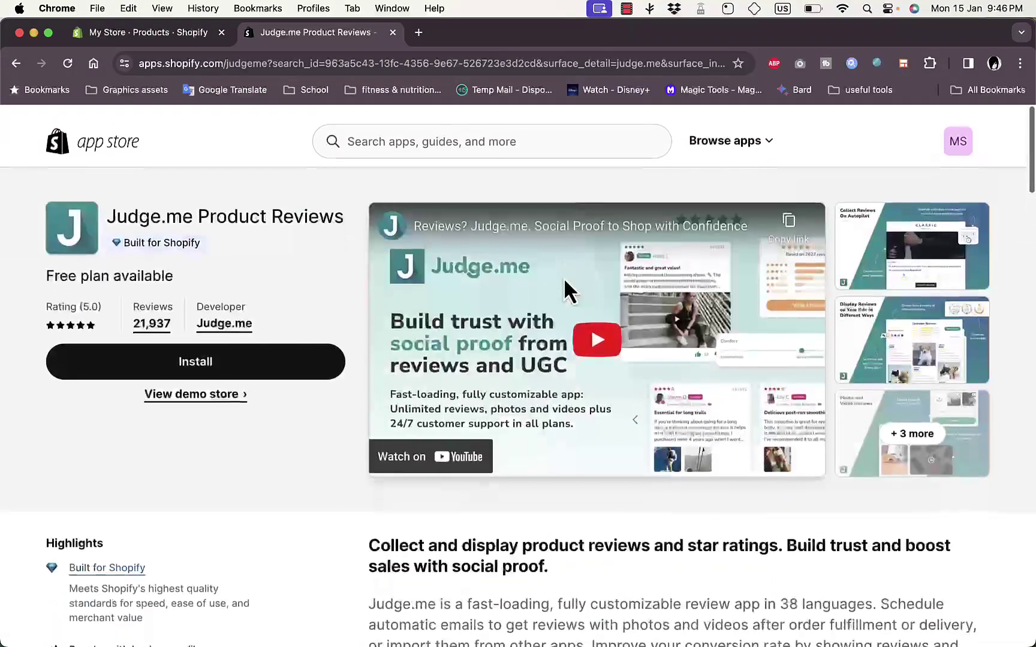
Install Judge.me Reviews in English on the current default theme and start setup
left_click(196, 357)
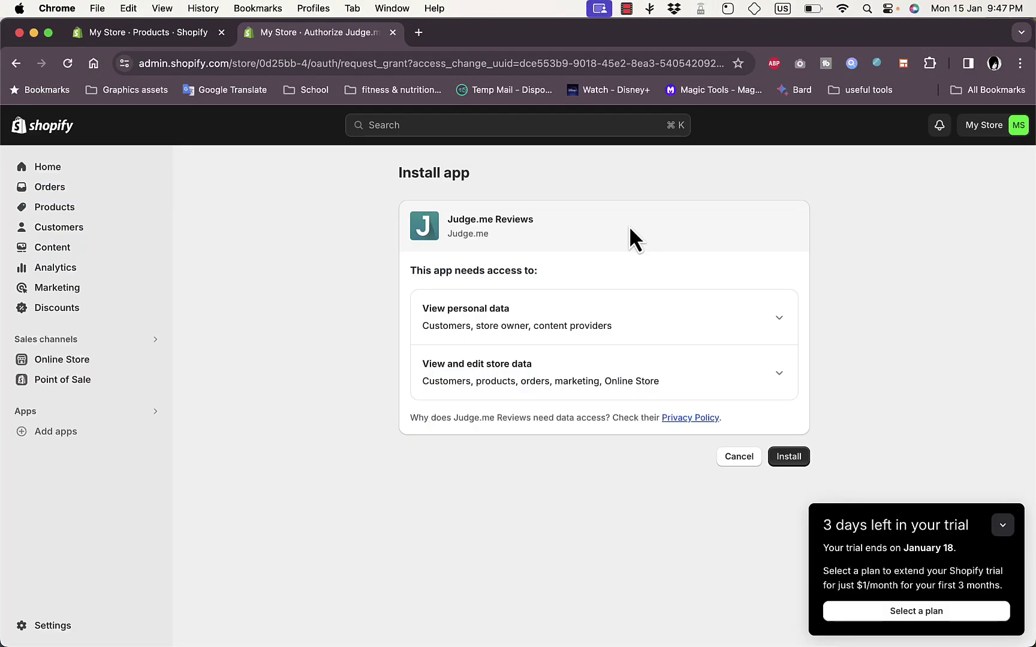
left_click(789, 460)
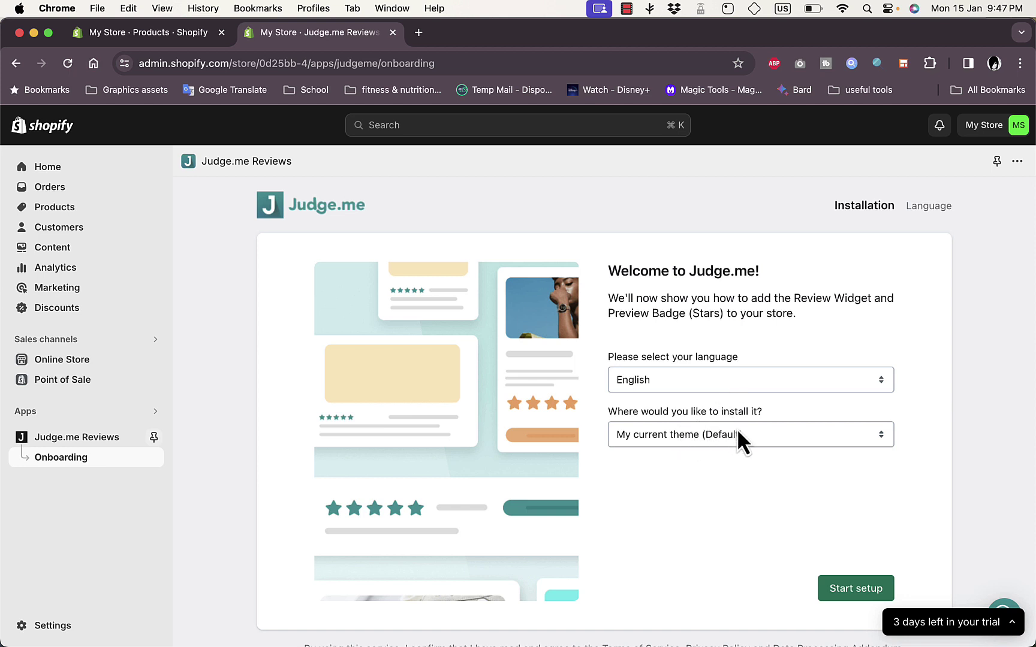
left_click(757, 439)
left_click(757, 439)
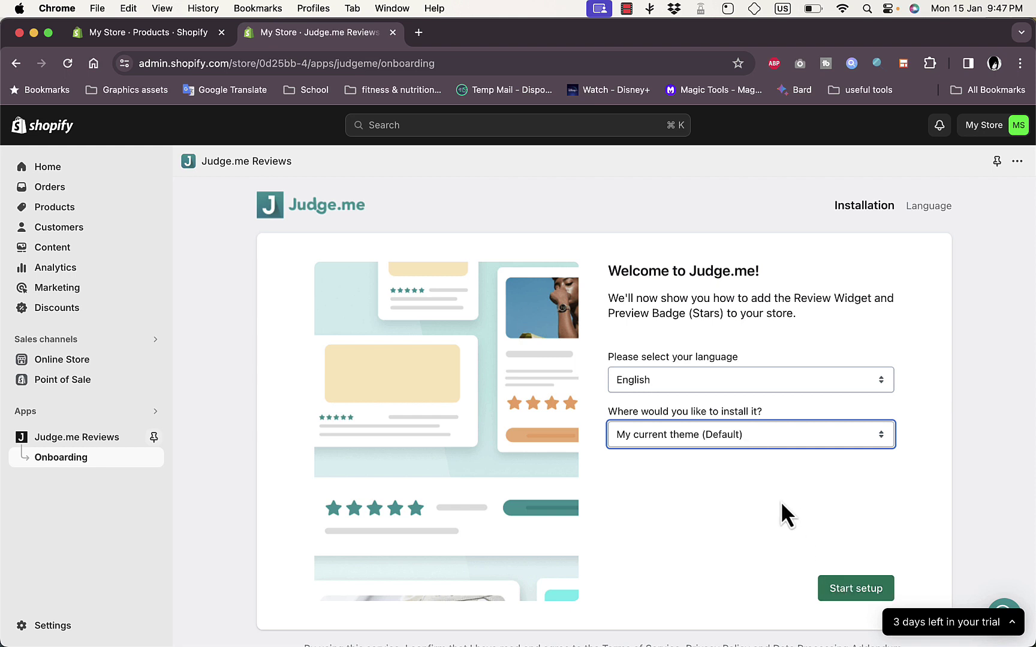
scroll(782, 501, "down", 1)
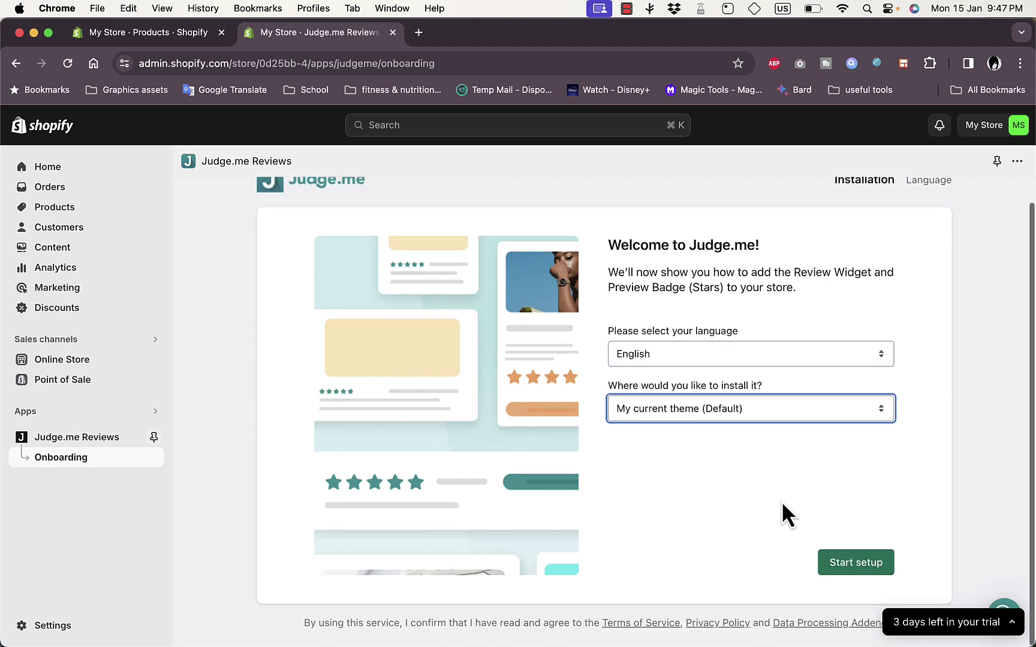
left_click(844, 565)
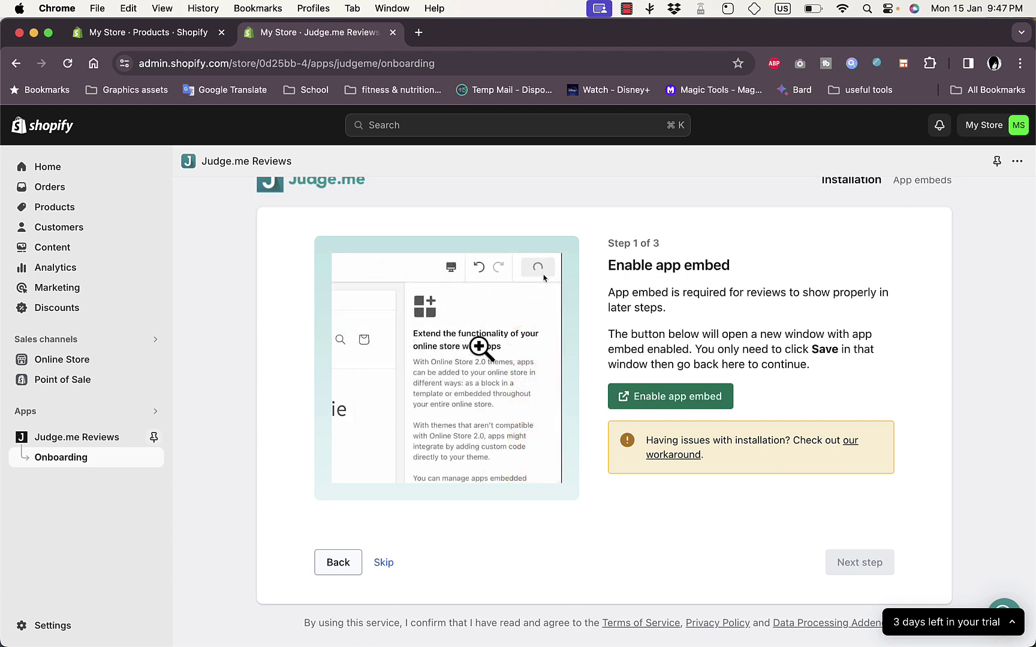
Enable the Judge.me app embed, opening the Dawn theme editor on the basic hoodie
left_click(678, 398)
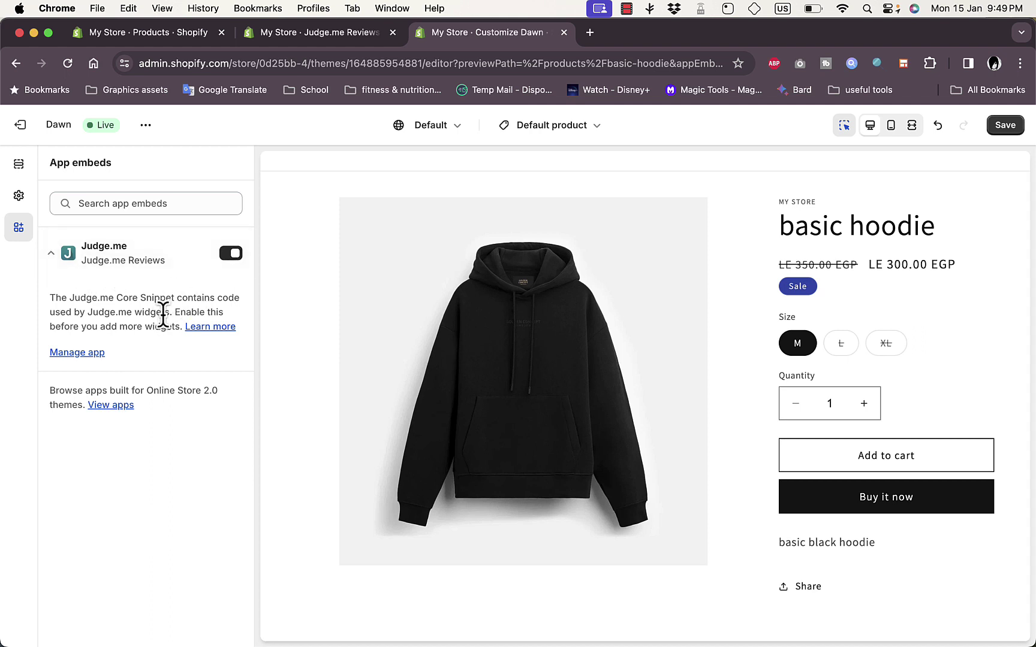
Add the Judge.me Review Widget block to the Product information section
left_click(19, 168)
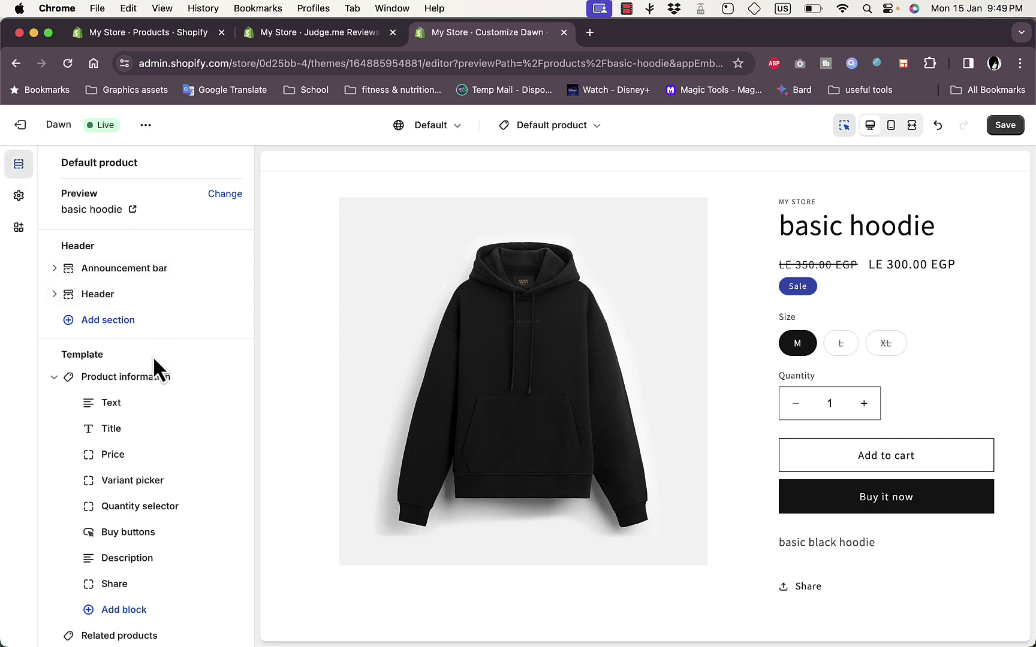
scroll(150, 389, "down", 2)
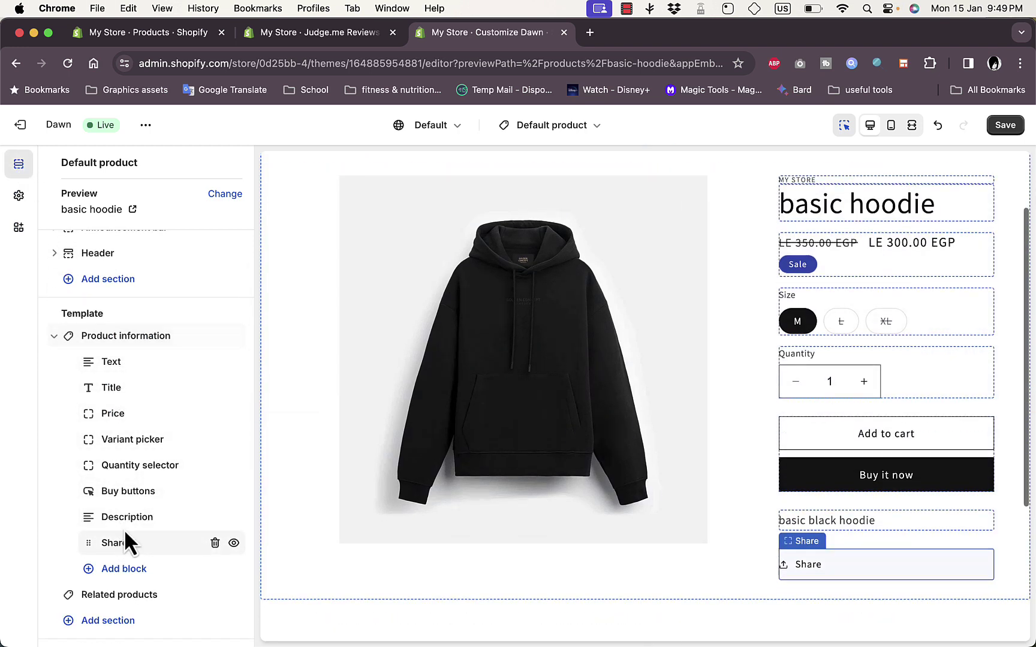
left_click(124, 570)
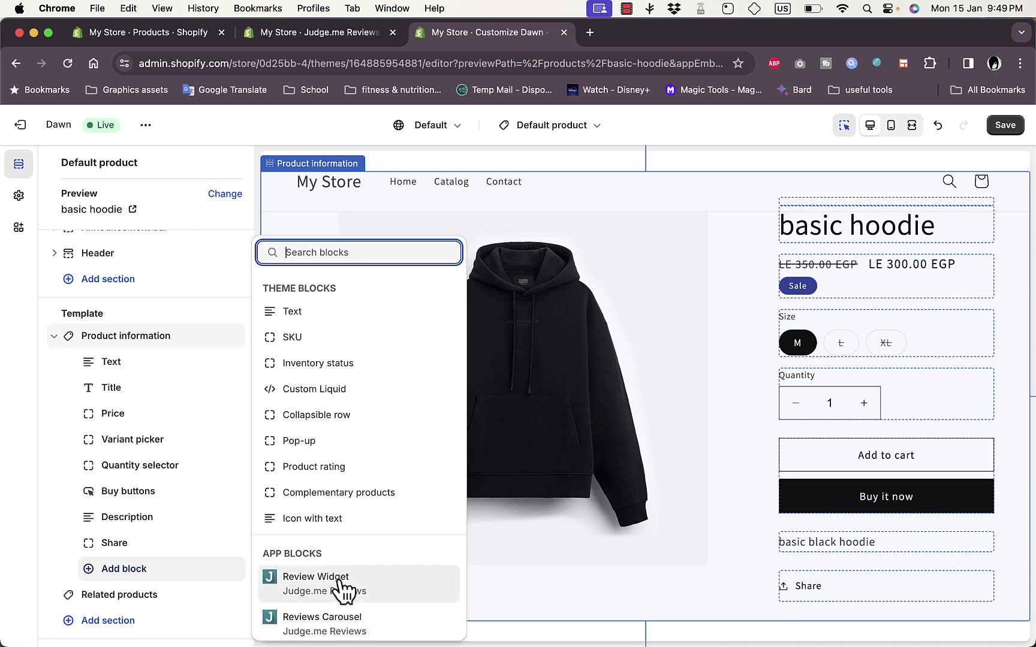
left_click(344, 584)
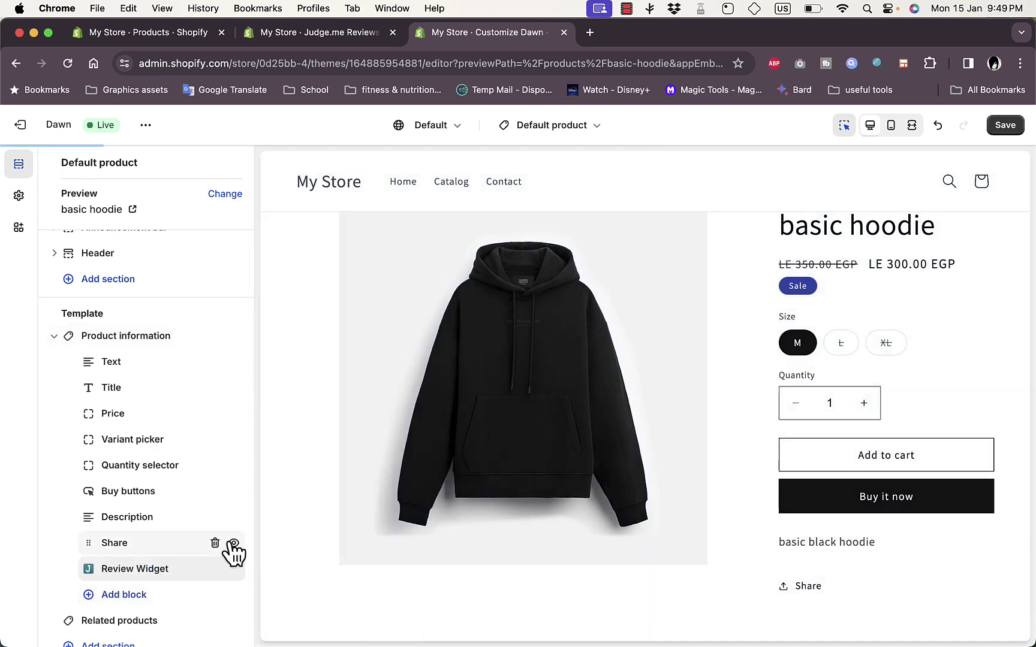
Look over the widget's sample reviews on the hoodie page, then delete the block
scroll(372, 510, "down", 5)
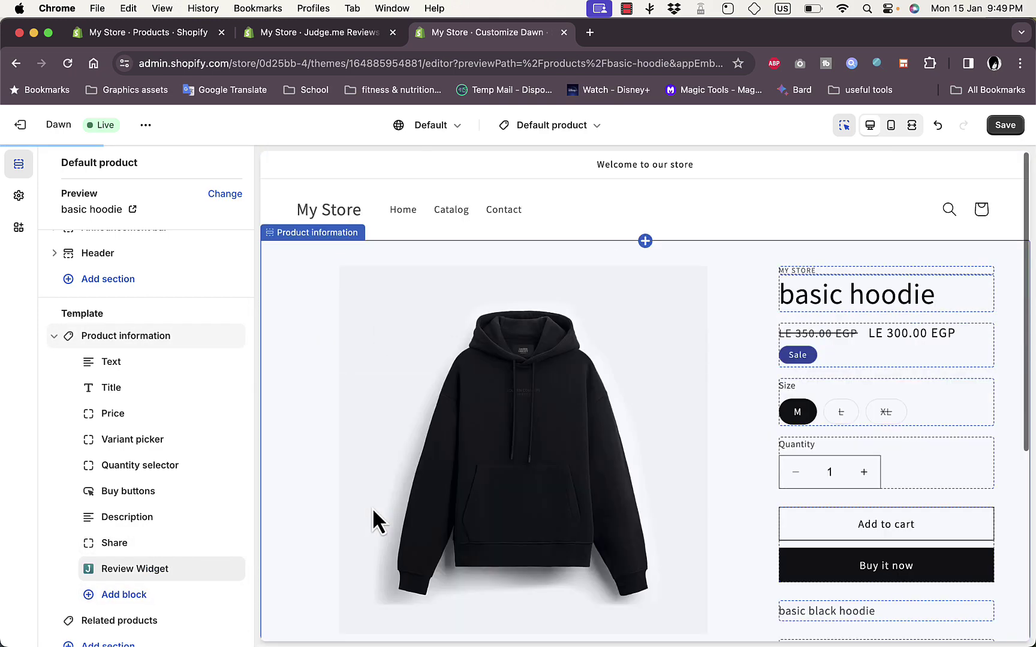
scroll(492, 420, "down", 10)
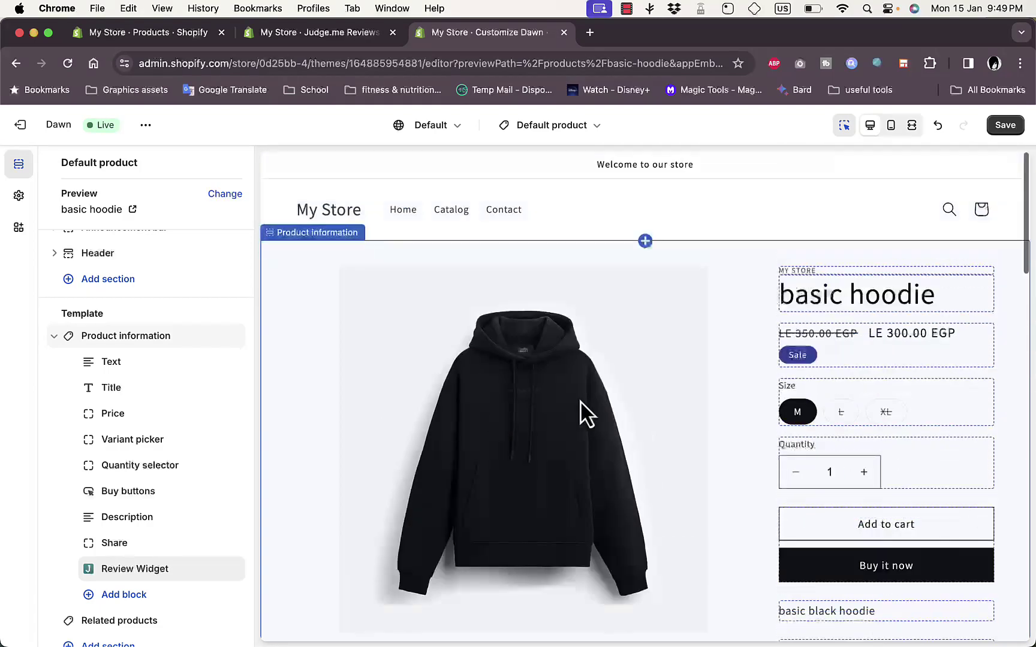
scroll(895, 398, "down", 5)
scroll(896, 398, "down", 6)
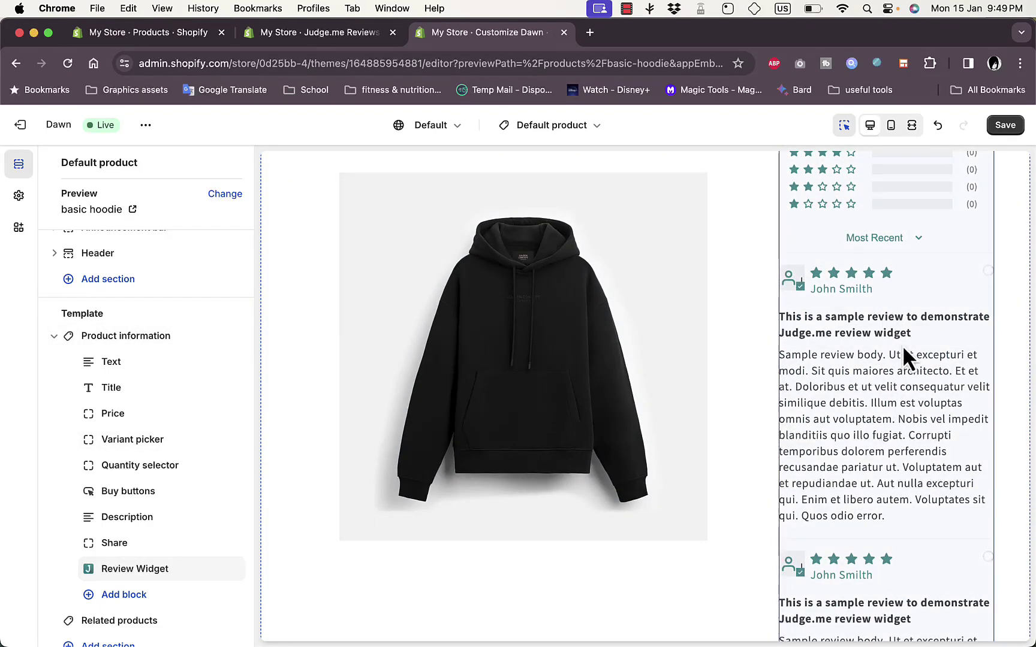
scroll(902, 344, "down", 10)
scroll(903, 353, "up", 10)
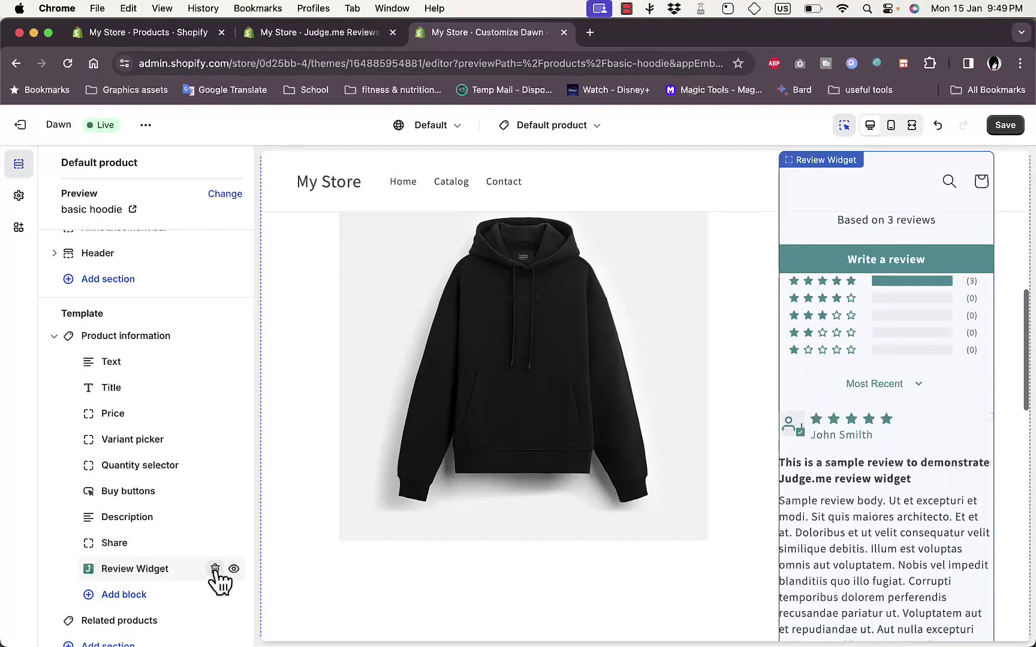
left_click(214, 570)
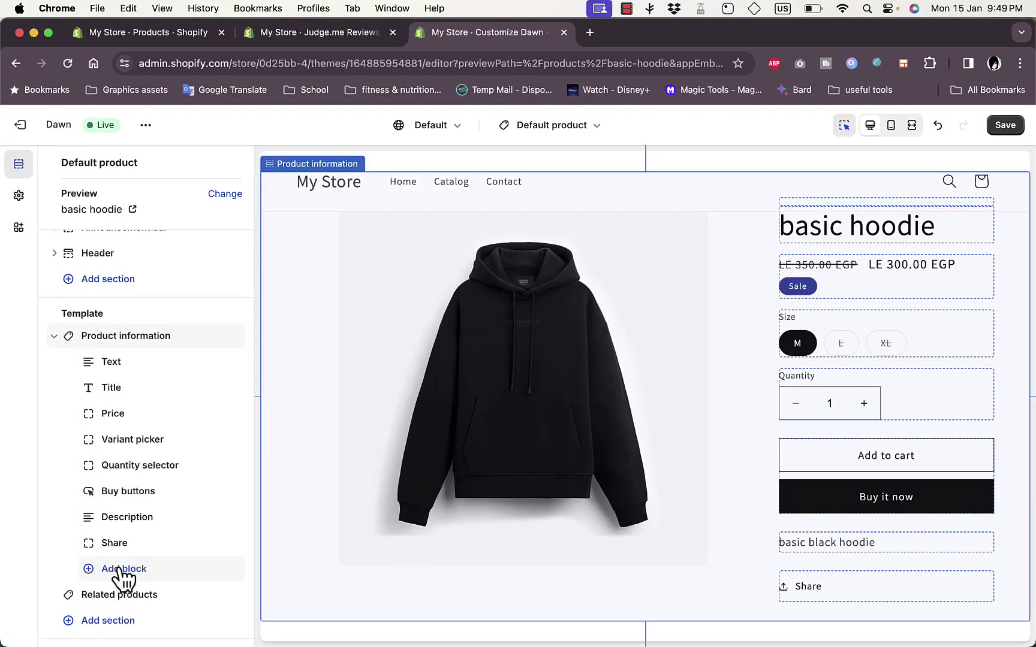
Add a Reviews Carousel block to Product information, then remove it again
left_click(122, 574)
left_click(328, 628)
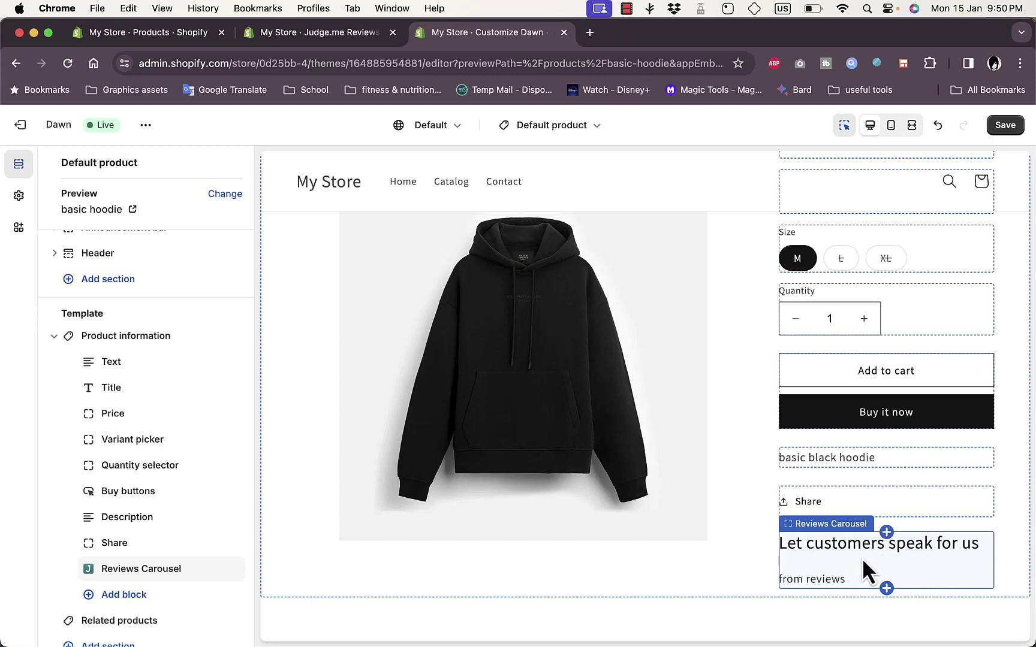
left_click(213, 568)
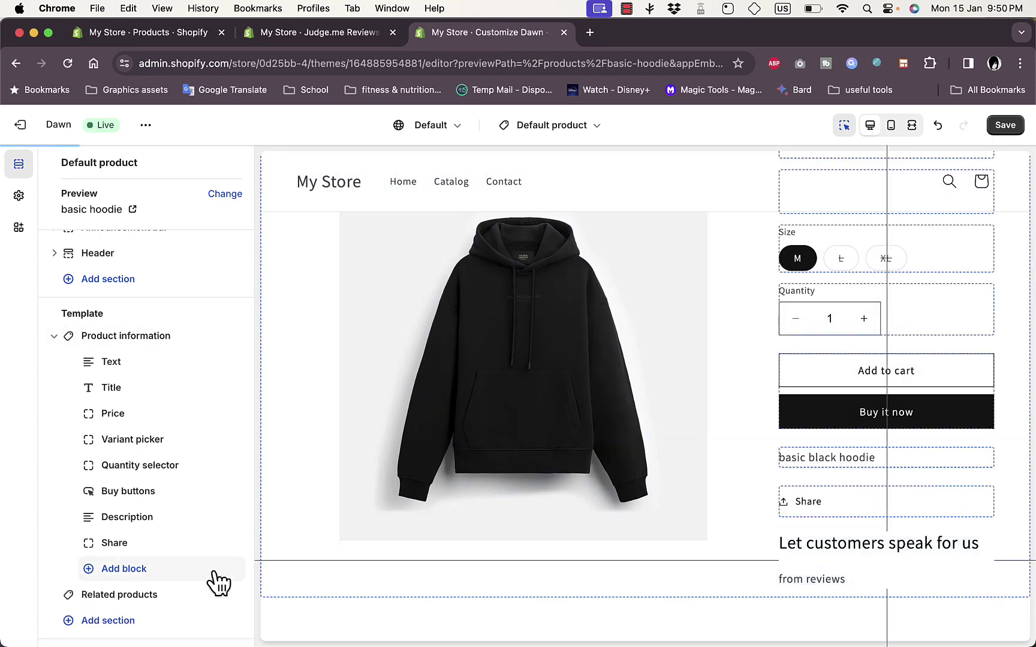
Re-add the Review Widget block and stay in the editor to keep unsaved changes
left_click(139, 574)
left_click(316, 578)
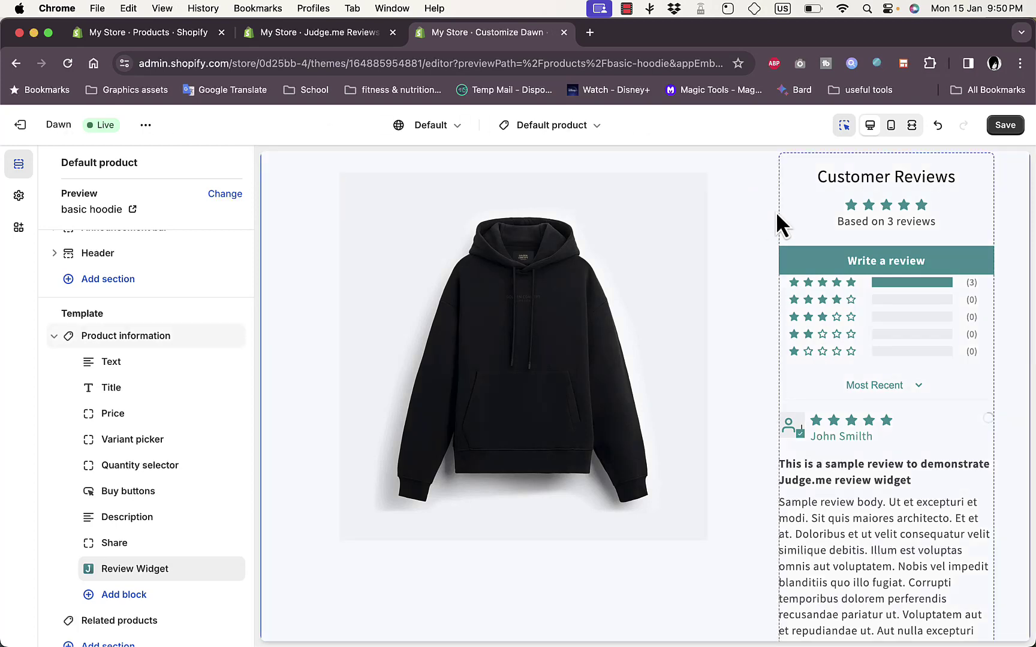
scroll(470, 248, "up", 3)
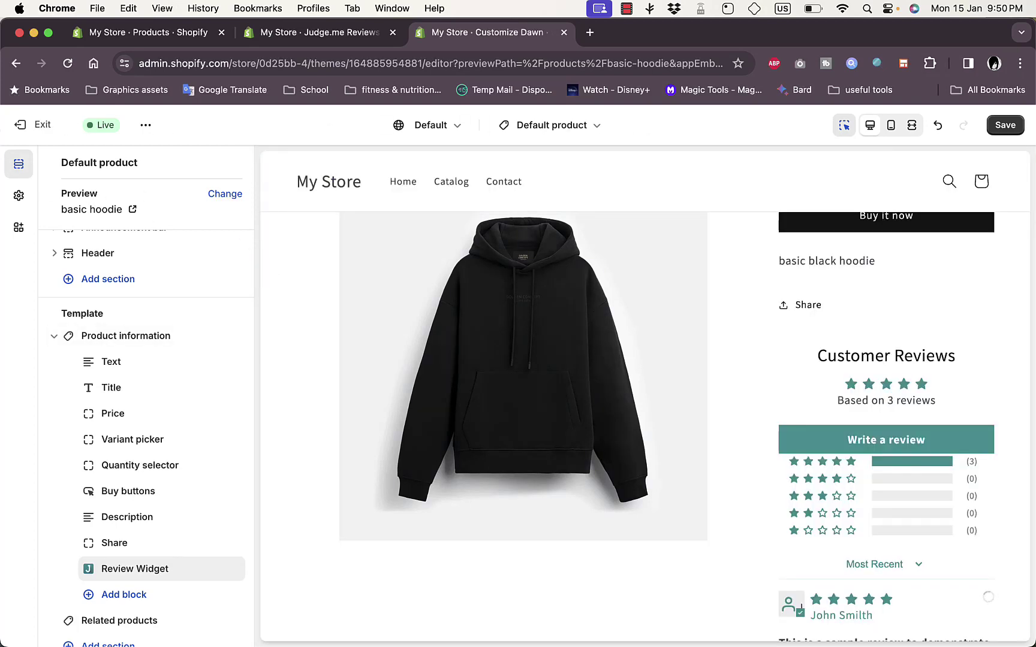
left_click(25, 135)
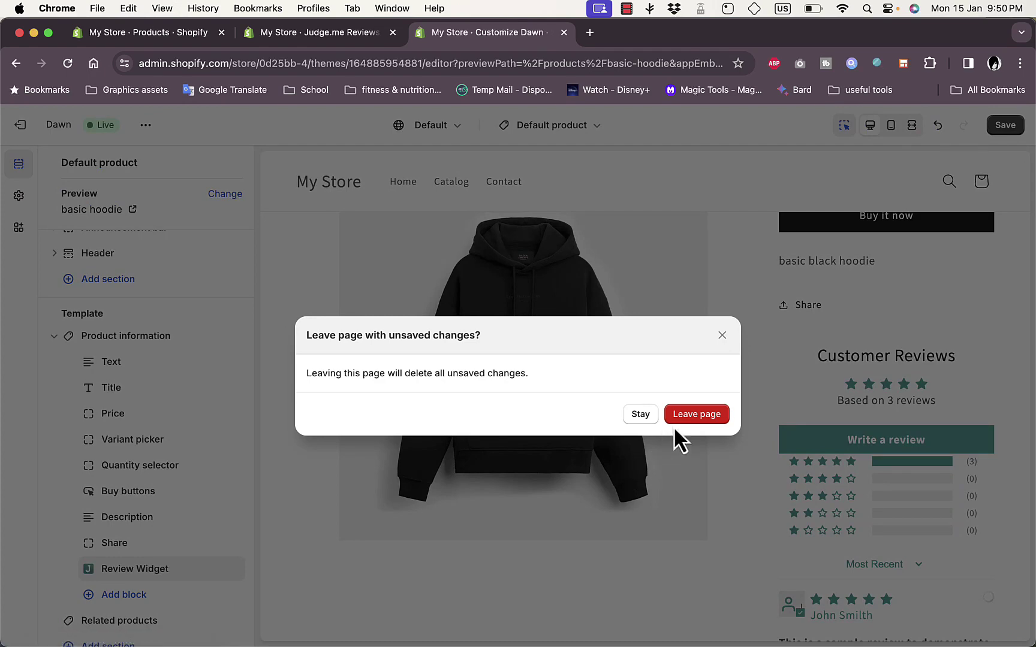
left_click(639, 419)
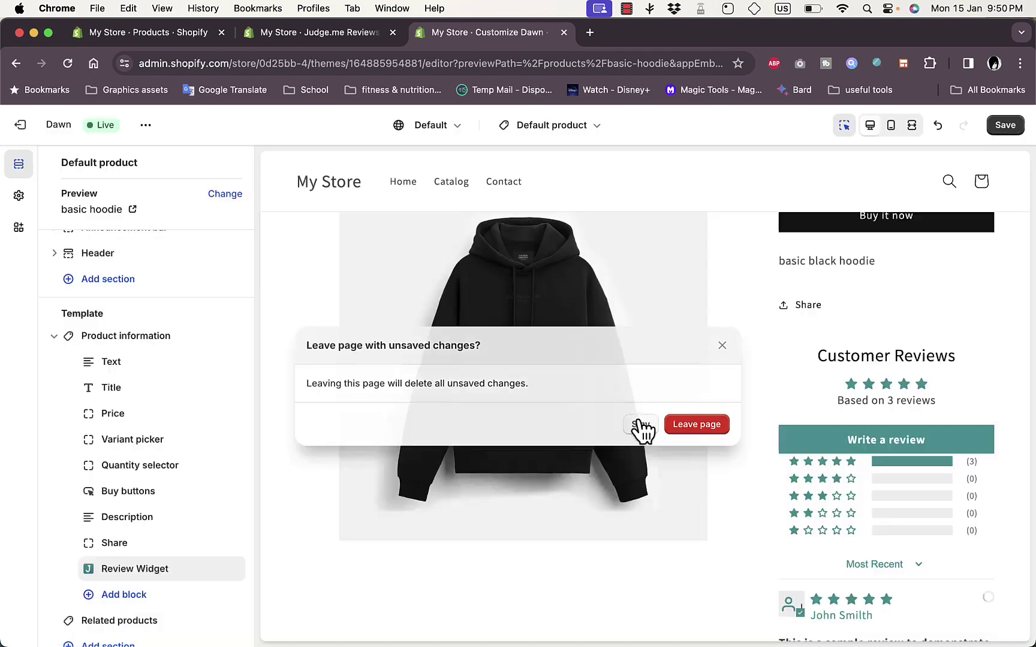
Save the theme, exit to Themes, and view the live store in a new tab
left_click(1001, 132)
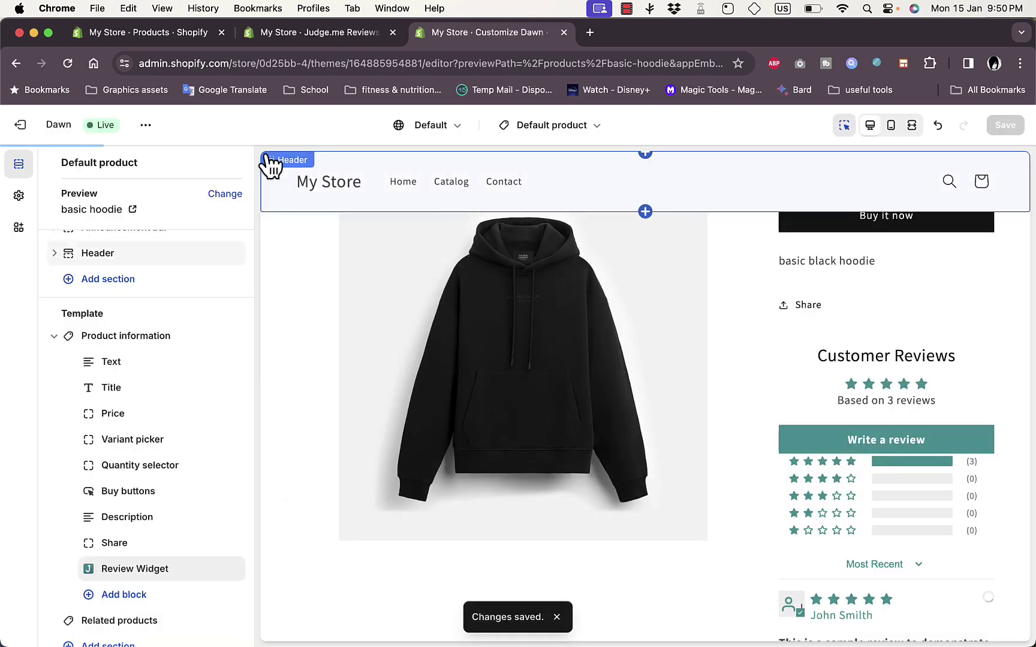
left_click(19, 127)
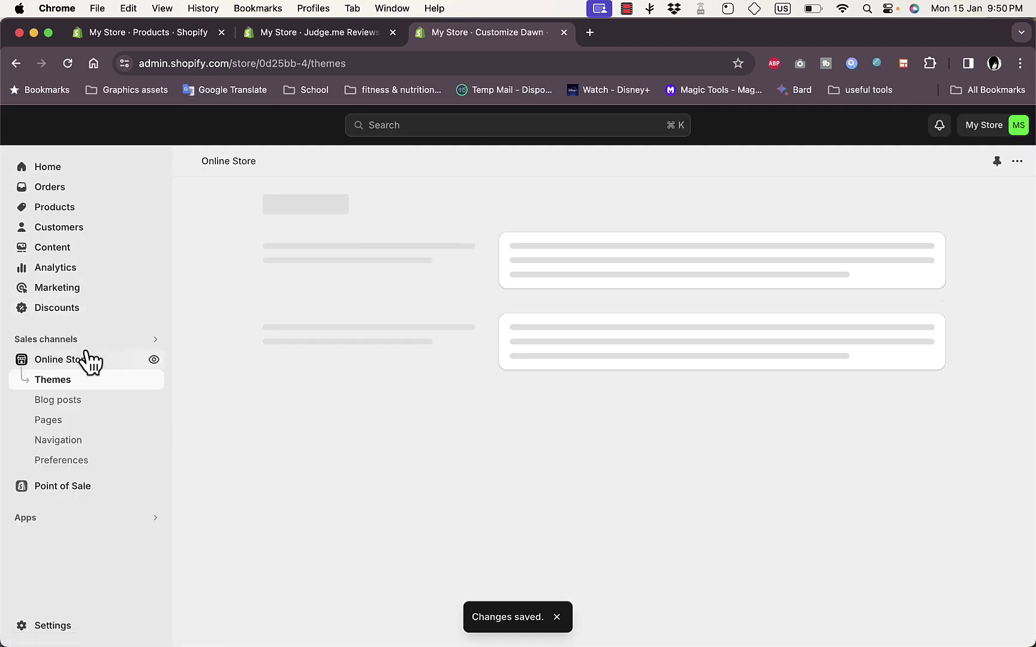
left_click(154, 360)
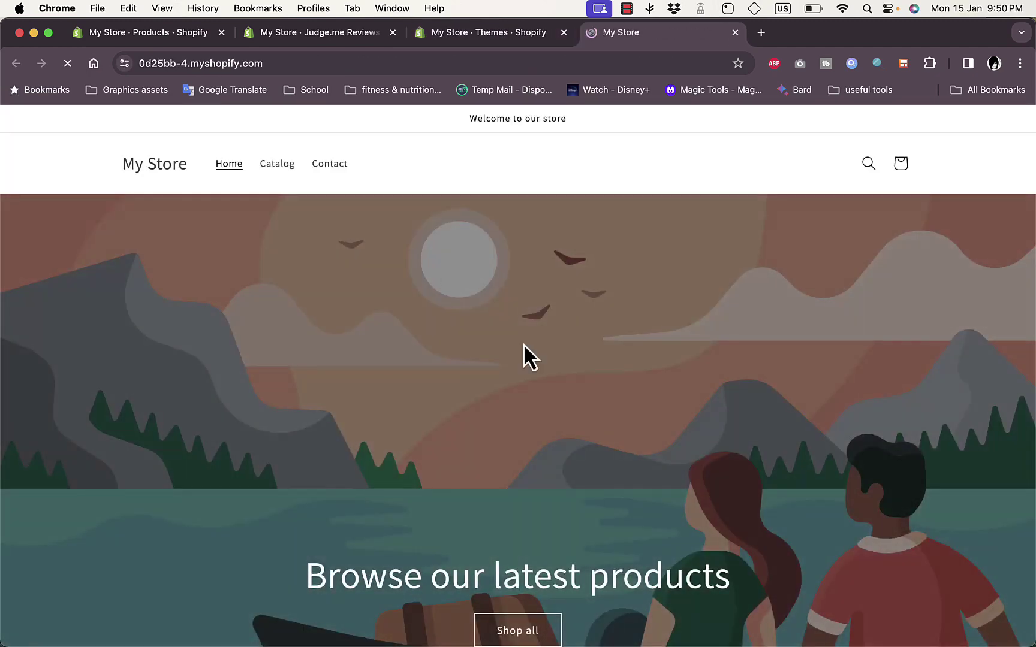
Open the basic hoodie from Featured products and scroll to its empty Customer Reviews
scroll(524, 354, "down", 10)
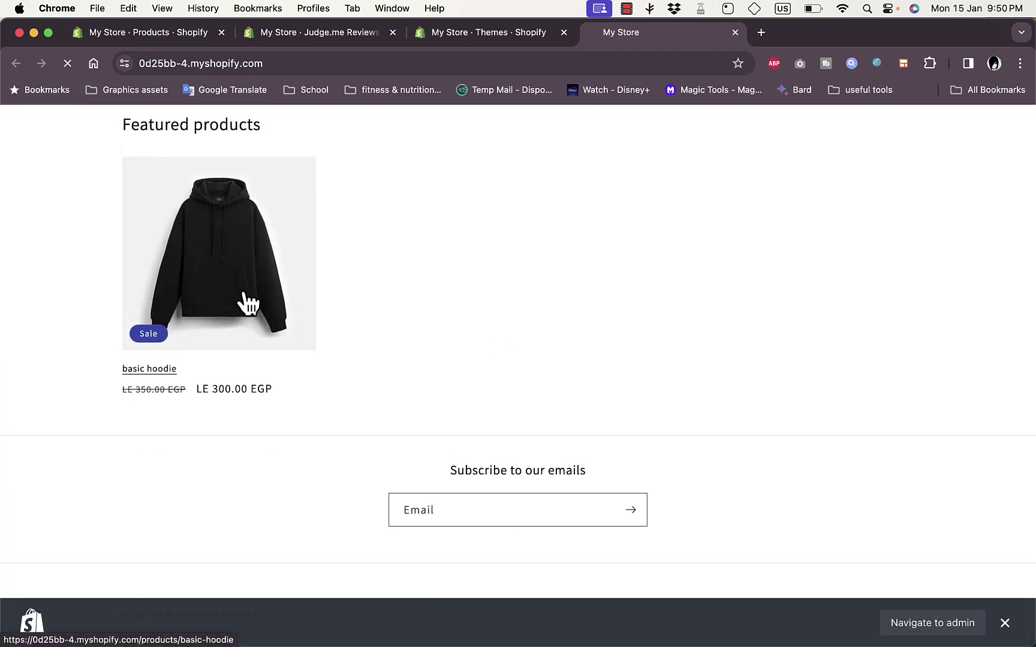
left_click(246, 302)
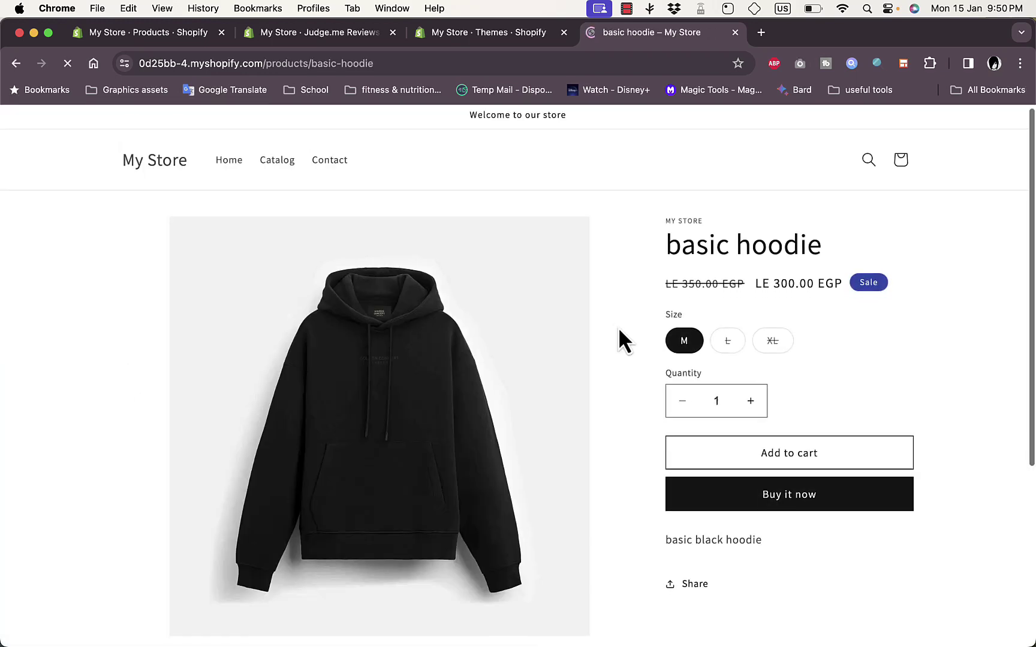
scroll(619, 329, "down", 6)
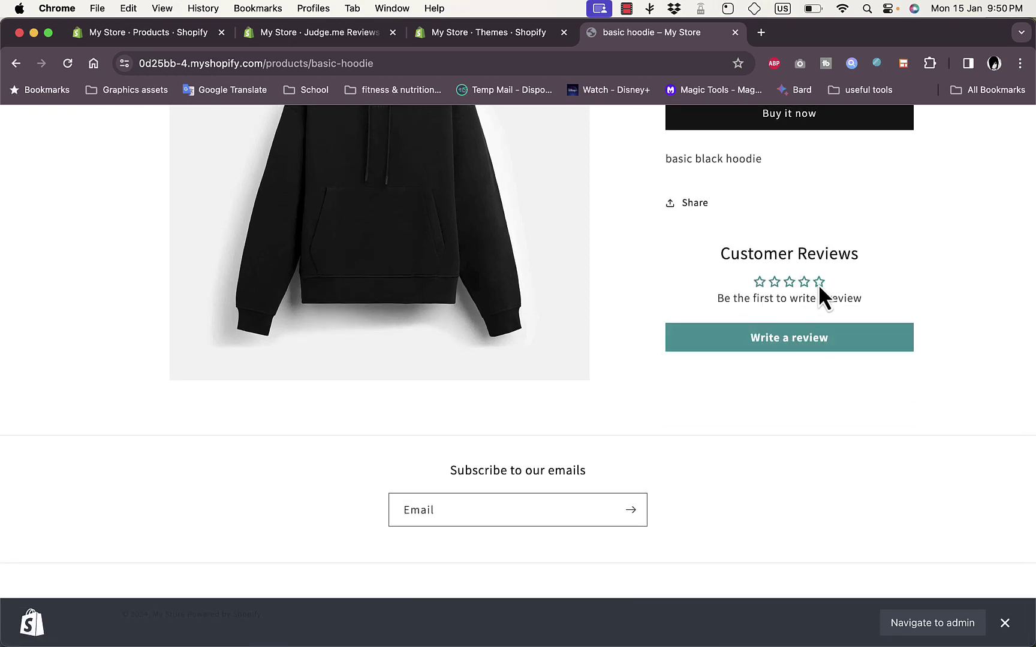
Write a 5-star review titled 'this is an awesome hoodie' with text 'best hoodie ever!!'
left_click(807, 338)
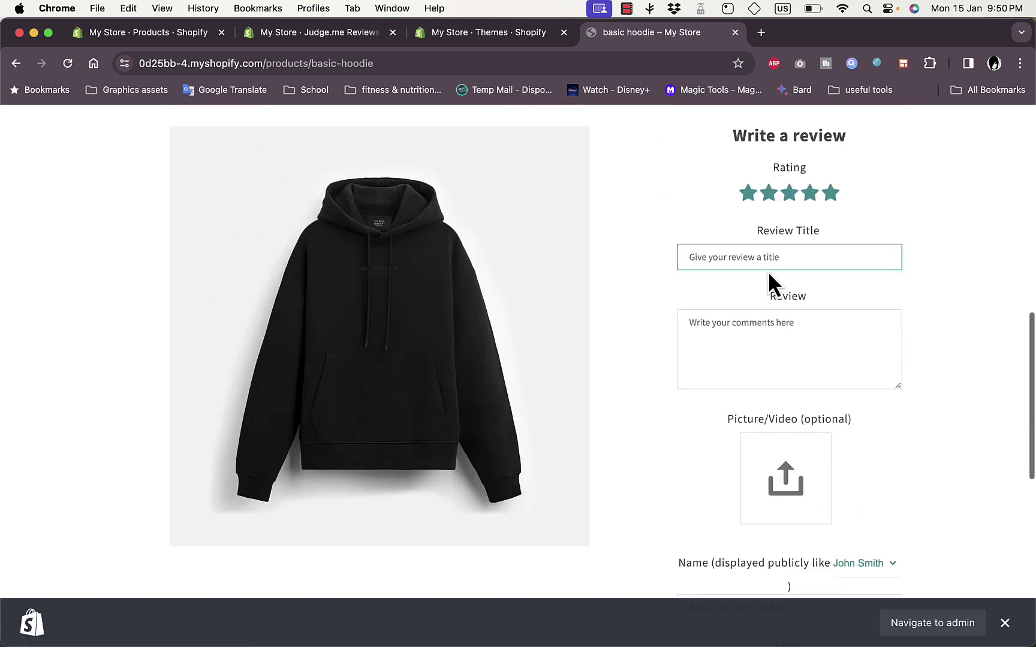
left_click(829, 196)
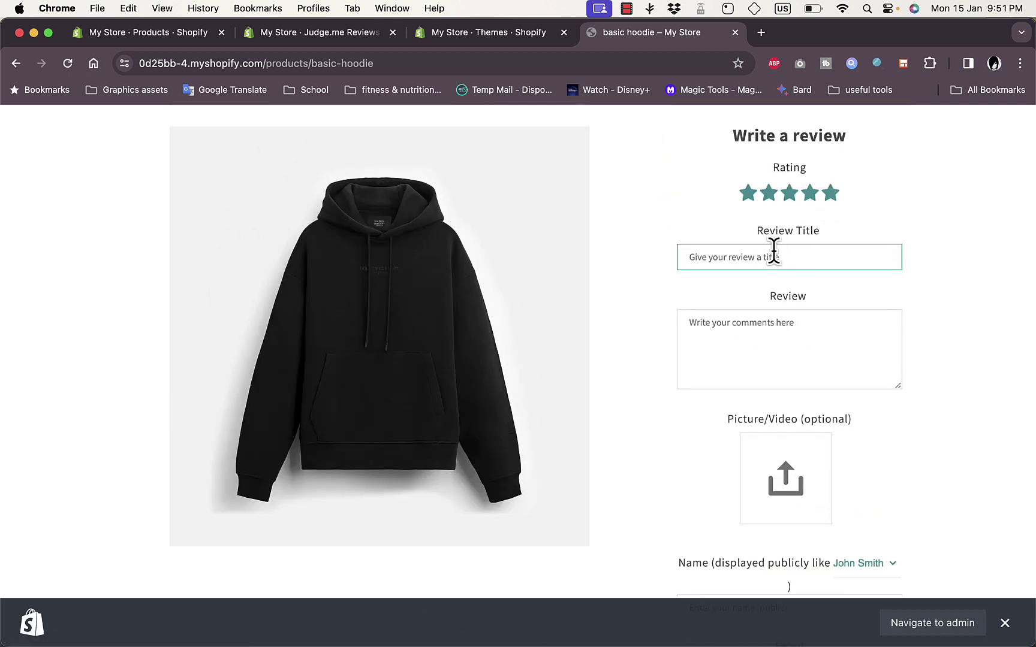
type("this is an awesome hoodie")
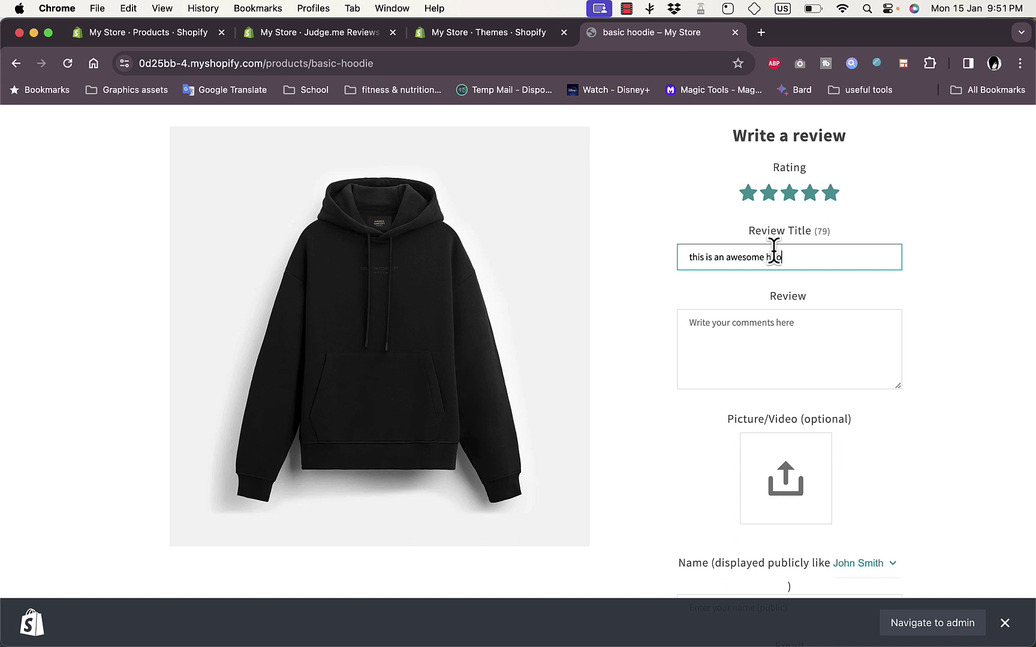
left_click(788, 335)
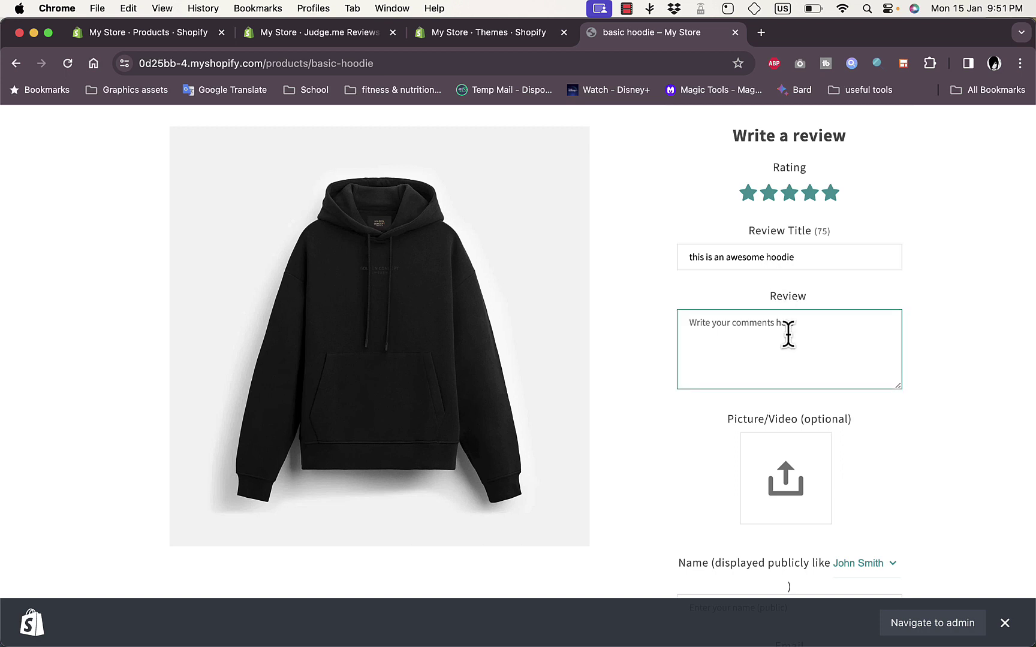
type("best hoodie ever!!")
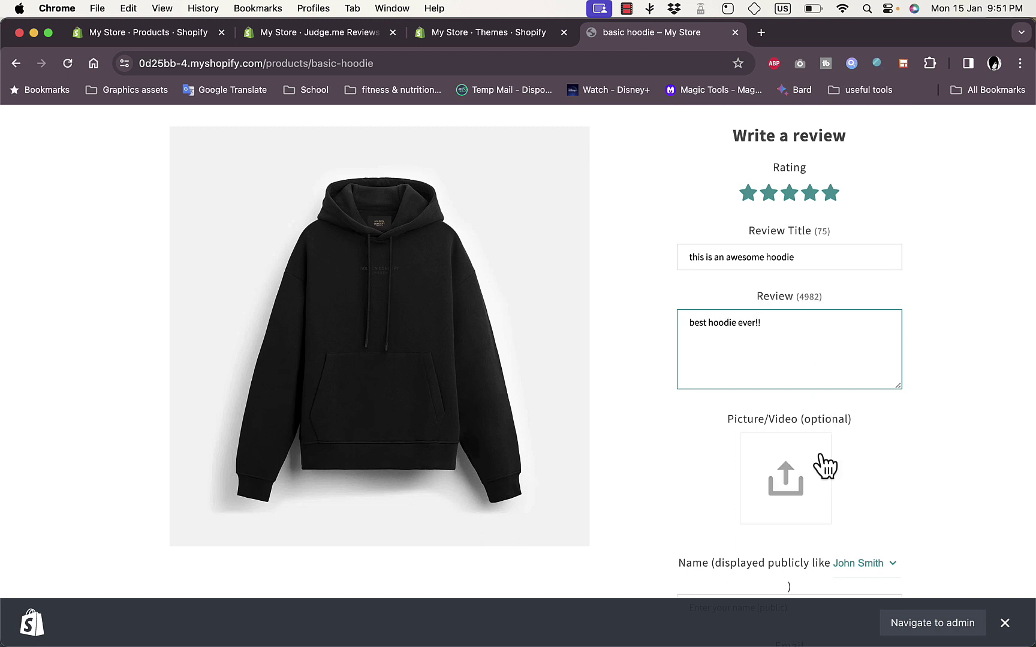
scroll(875, 456, "down", 3)
scroll(874, 452, "down", 4)
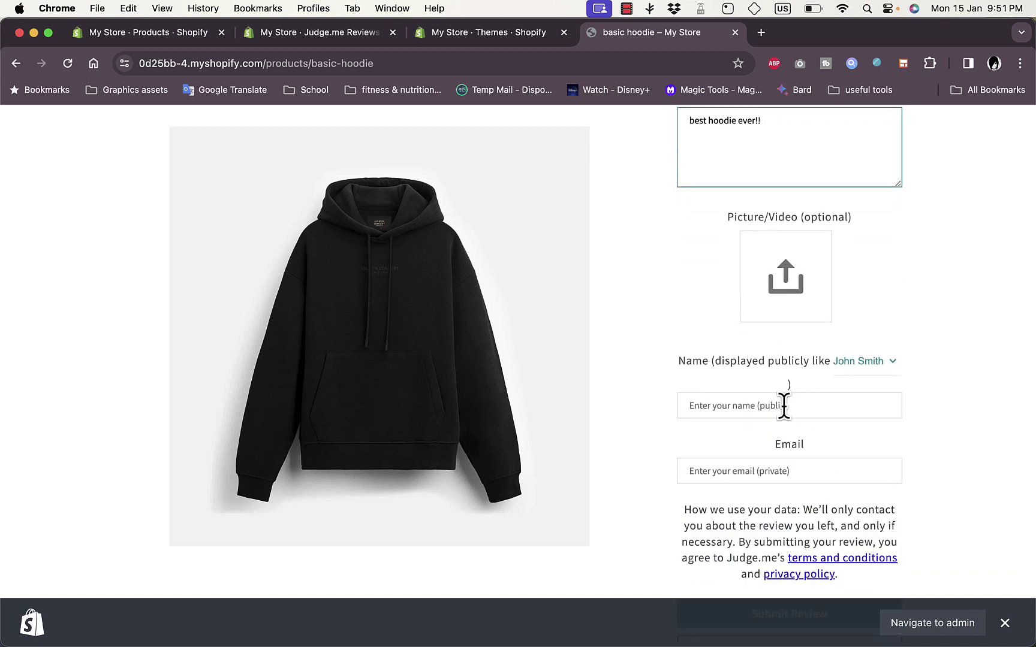
scroll(881, 403, "down", 3)
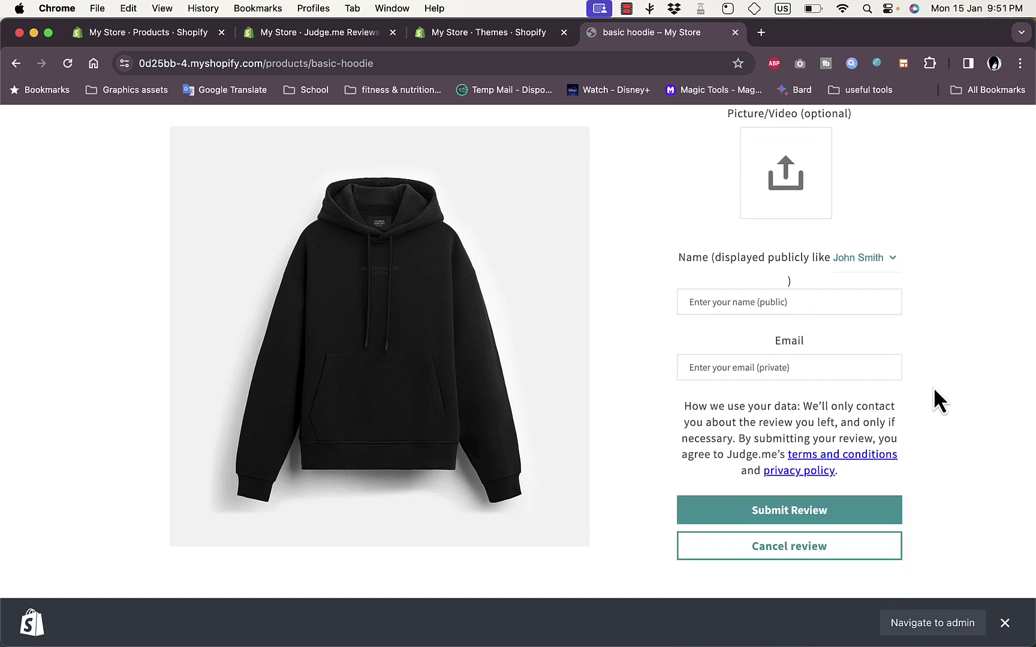
Enter 'test' as the reviewer name, fill in the e-mail field, and submit the test review
left_click(806, 299)
type("test@gmail.com")
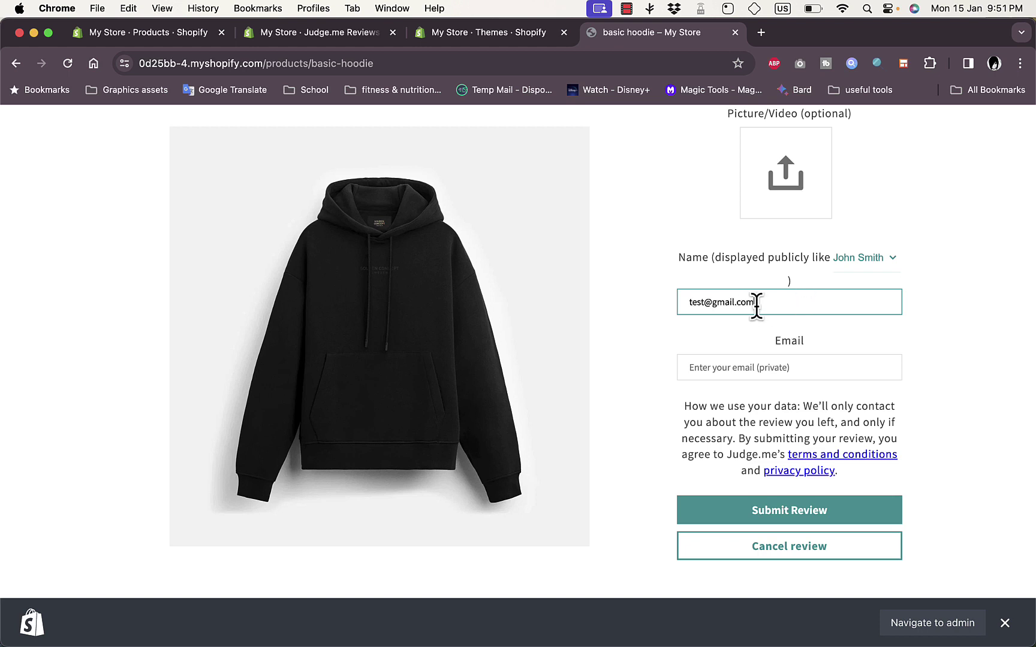
triple_click(733, 298)
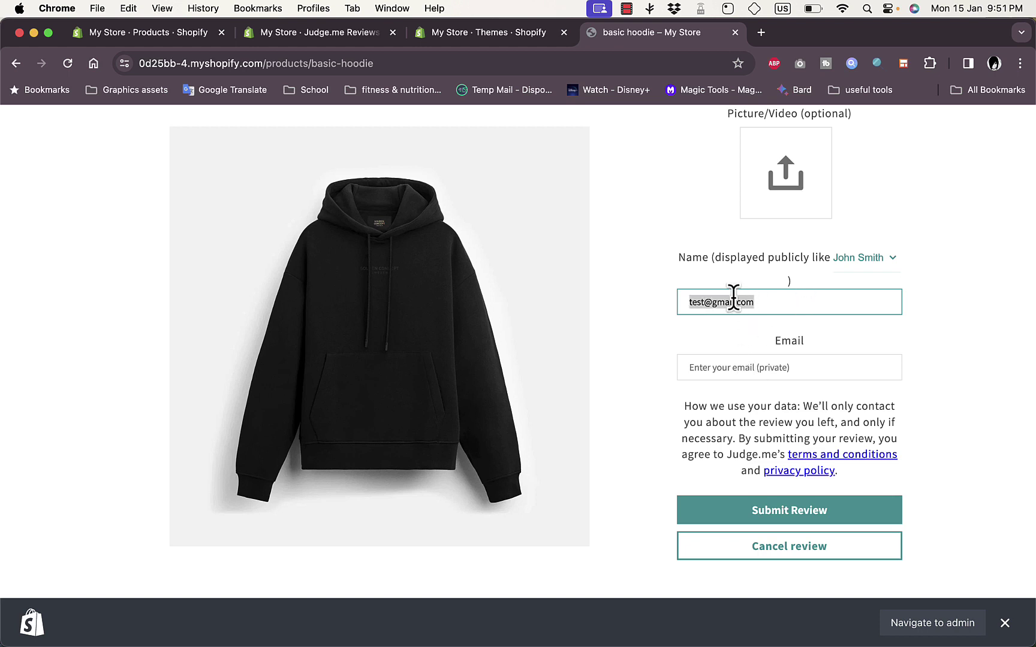
type("test")
key("Tab")
type("t")
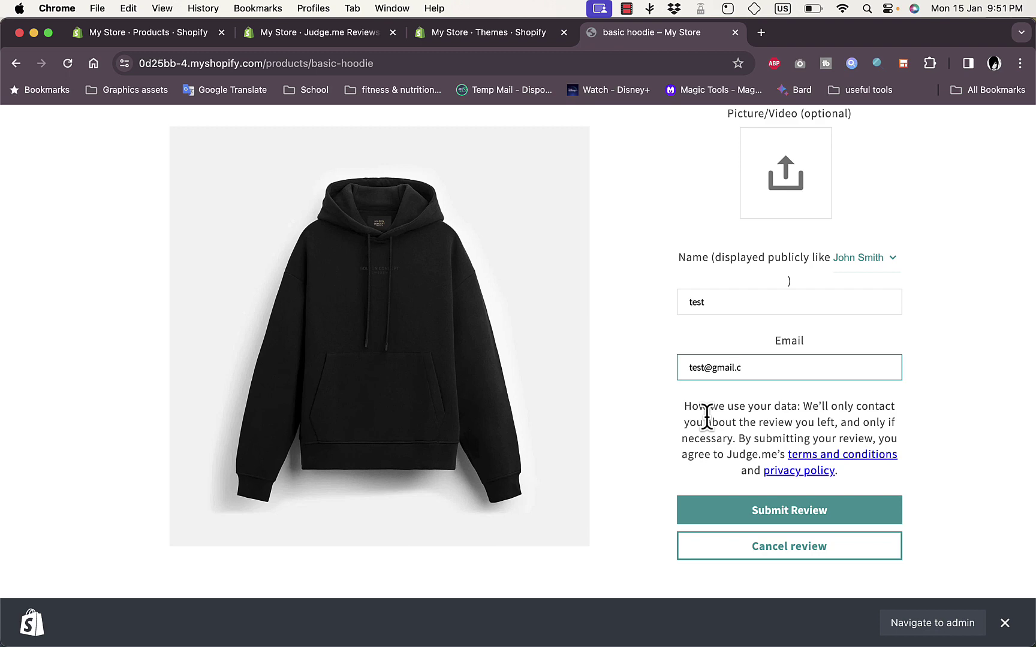
left_click(792, 507)
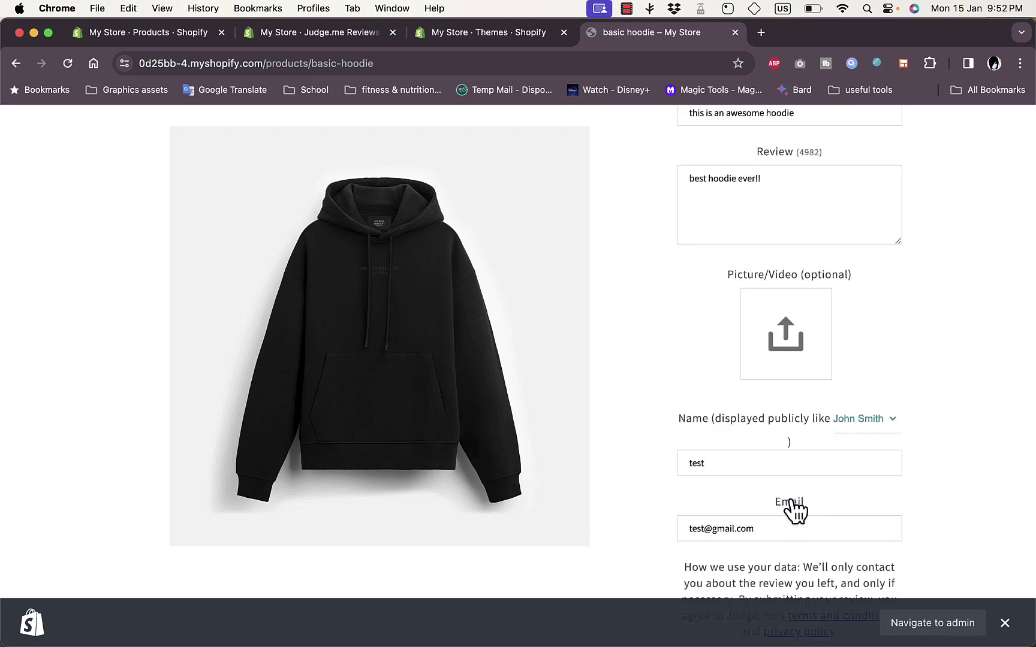
Check Customer Reviews and reload the basic hoodie page to show the 5.00-star review
scroll(716, 307, "up", 5)
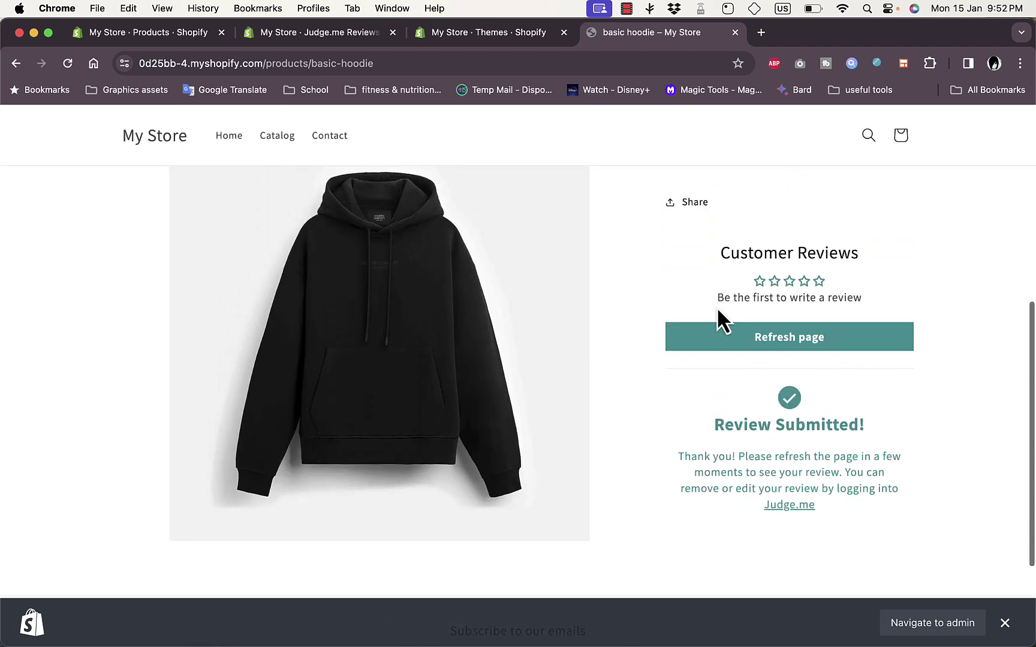
scroll(716, 307, "down", 2)
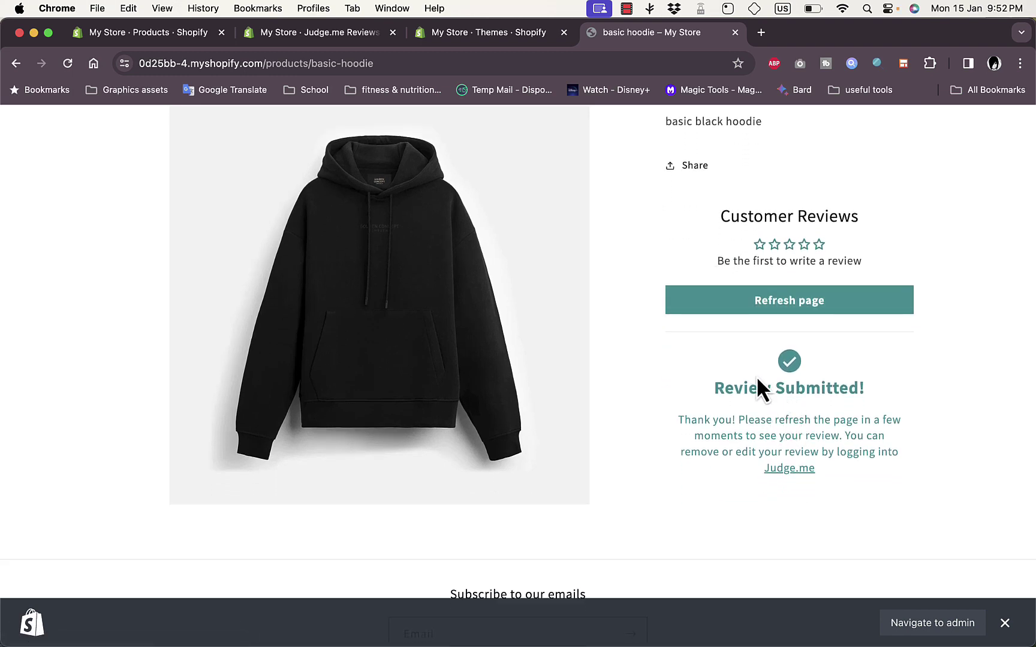
scroll(756, 375, "up", 10)
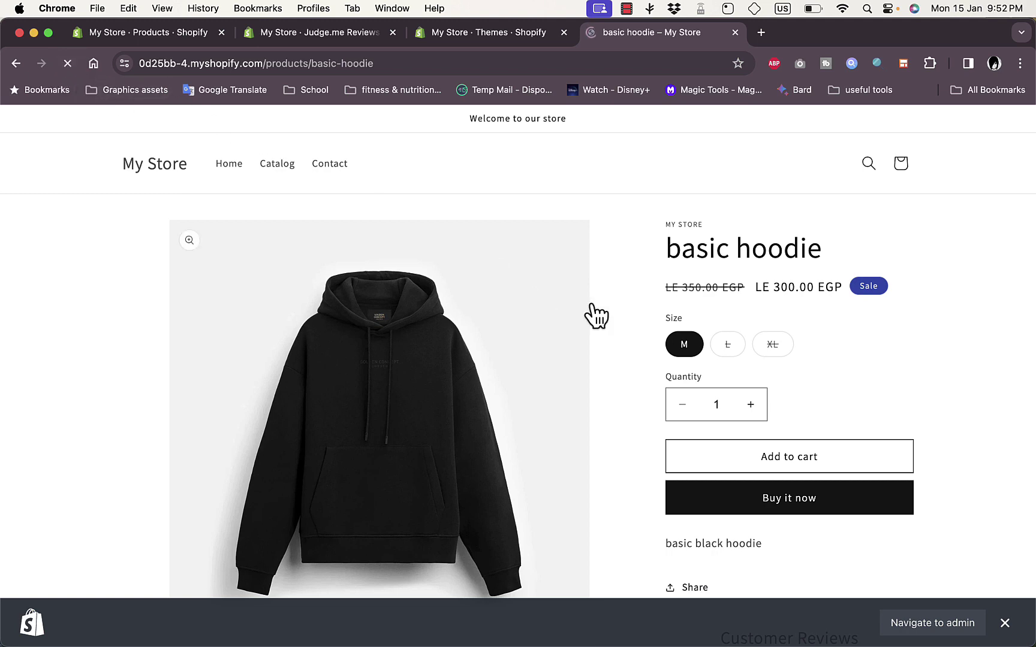
scroll(606, 308, "down", 3)
scroll(606, 308, "down", 5)
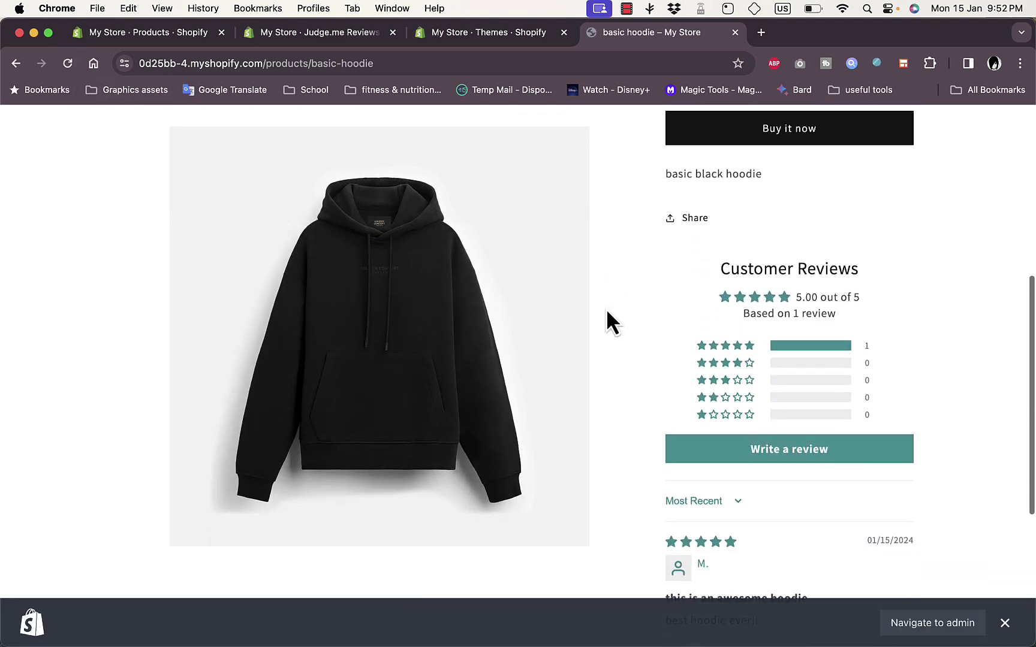
scroll(765, 293, "down", 1)
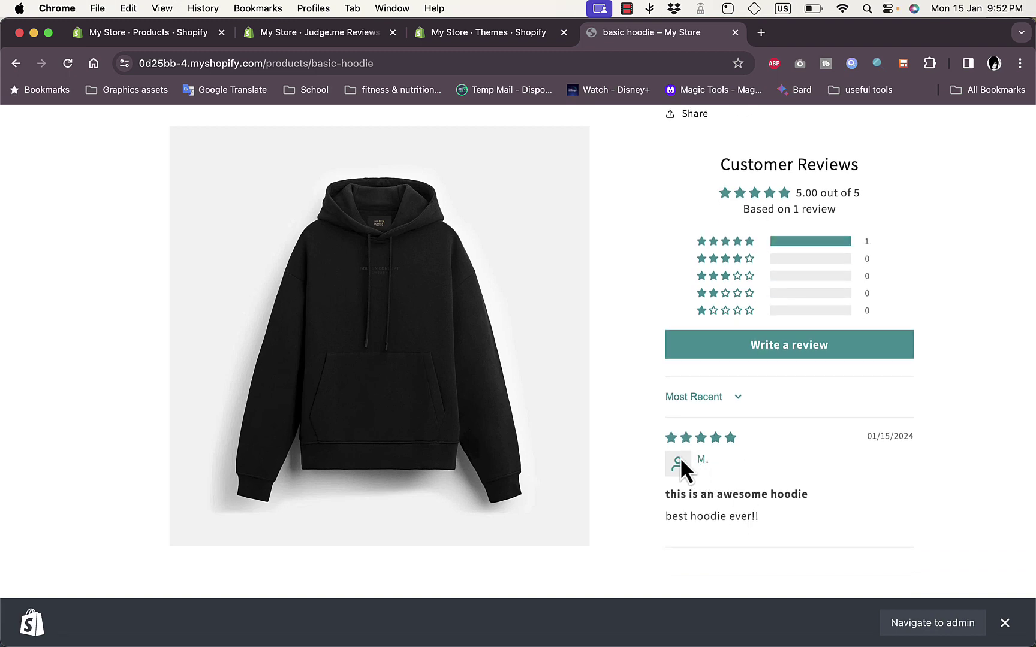
key("super+r")
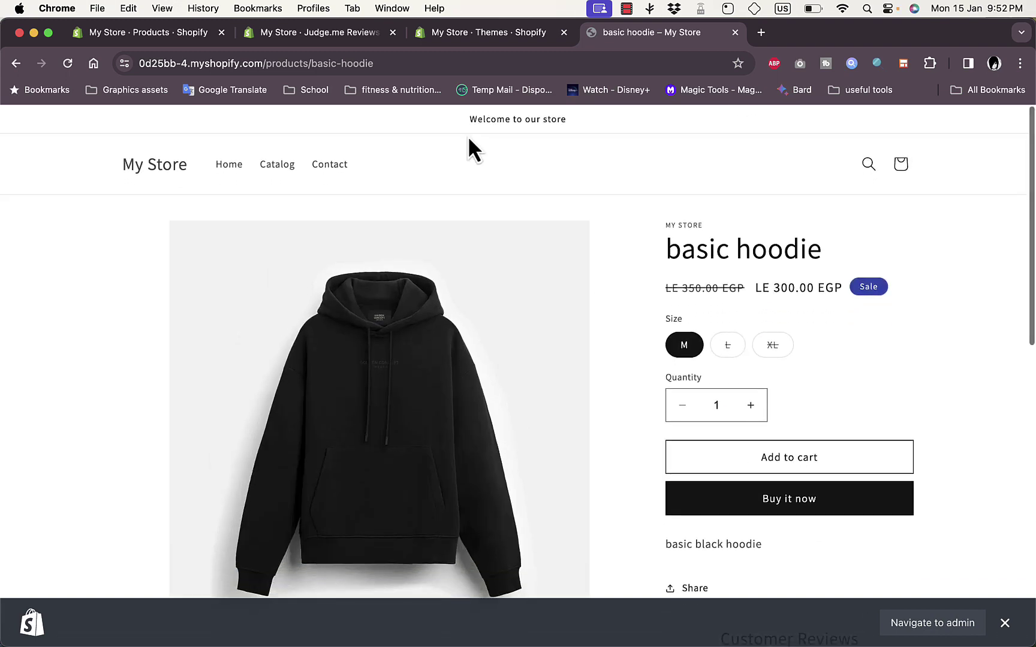
In the Judge.me Reviews tab, skip and confirm skipping Step 2 'Install the Review Widget'
left_click(329, 40)
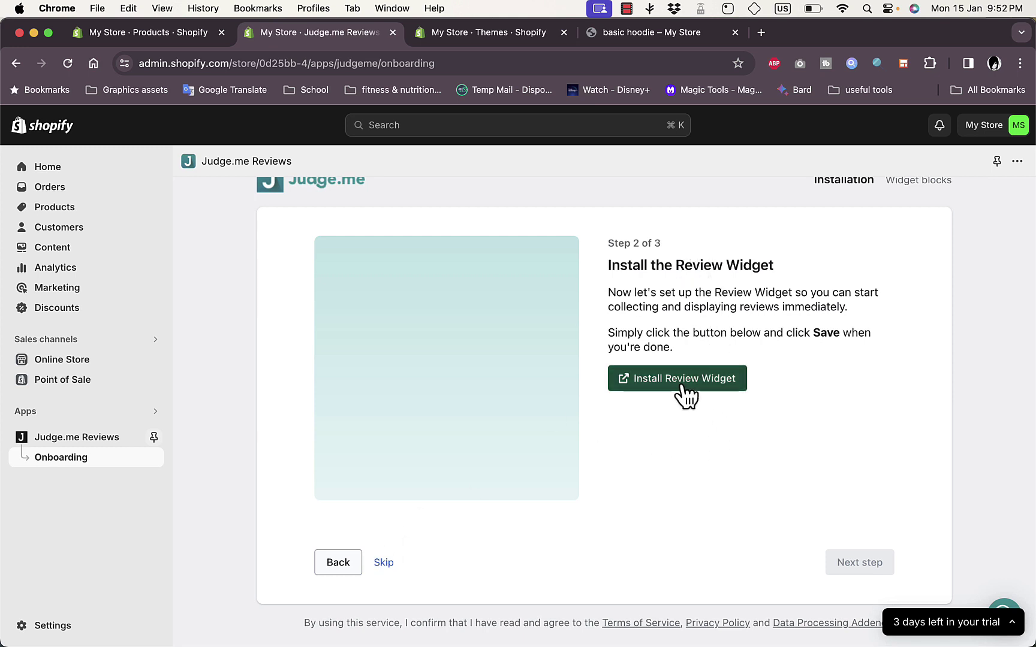
left_click(384, 566)
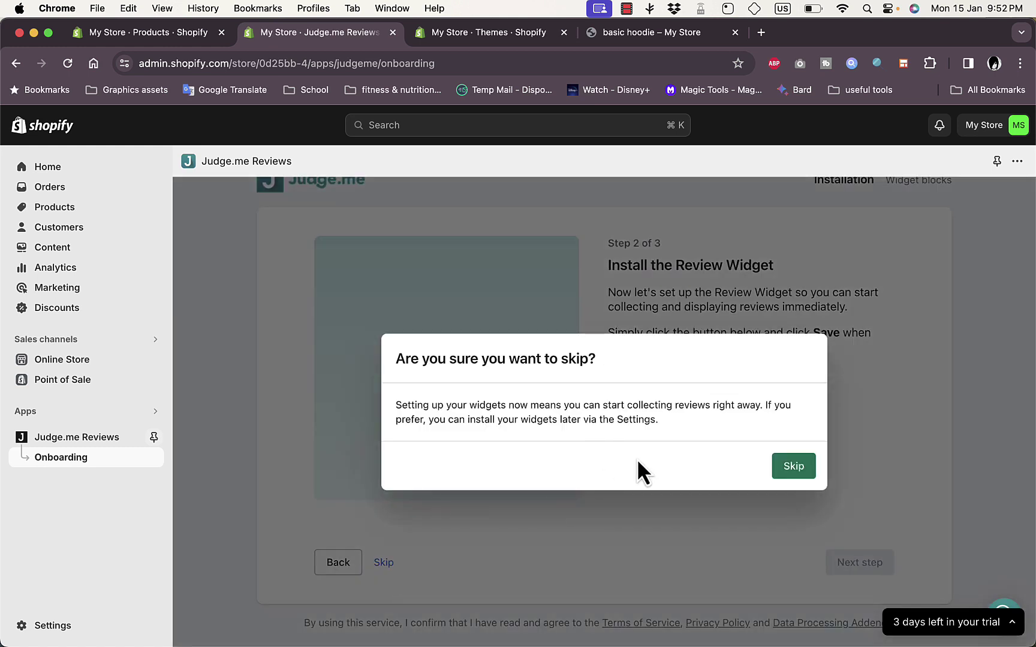
left_click(783, 470)
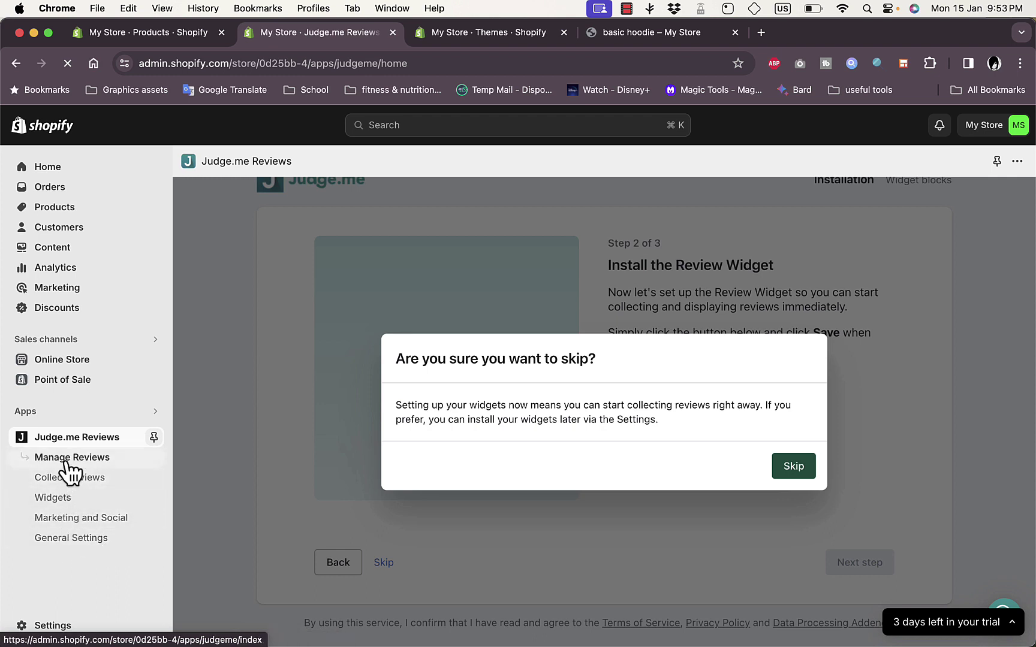
Browse the General Settings Account tab, then open Manage Reviews showing the hoodie review
left_click(77, 539)
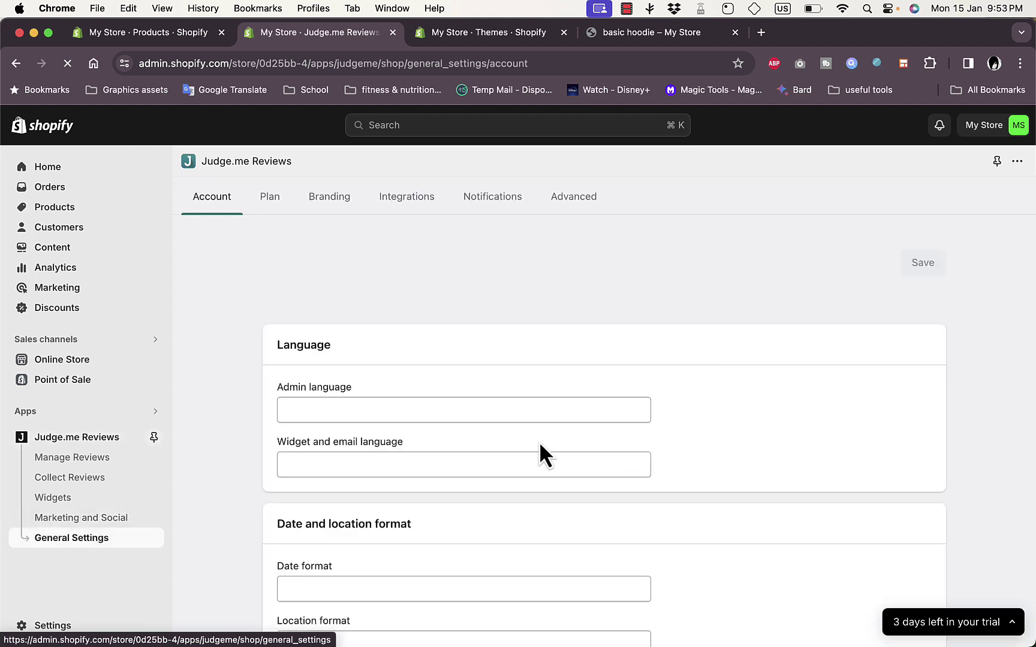
scroll(660, 347, "down", 2)
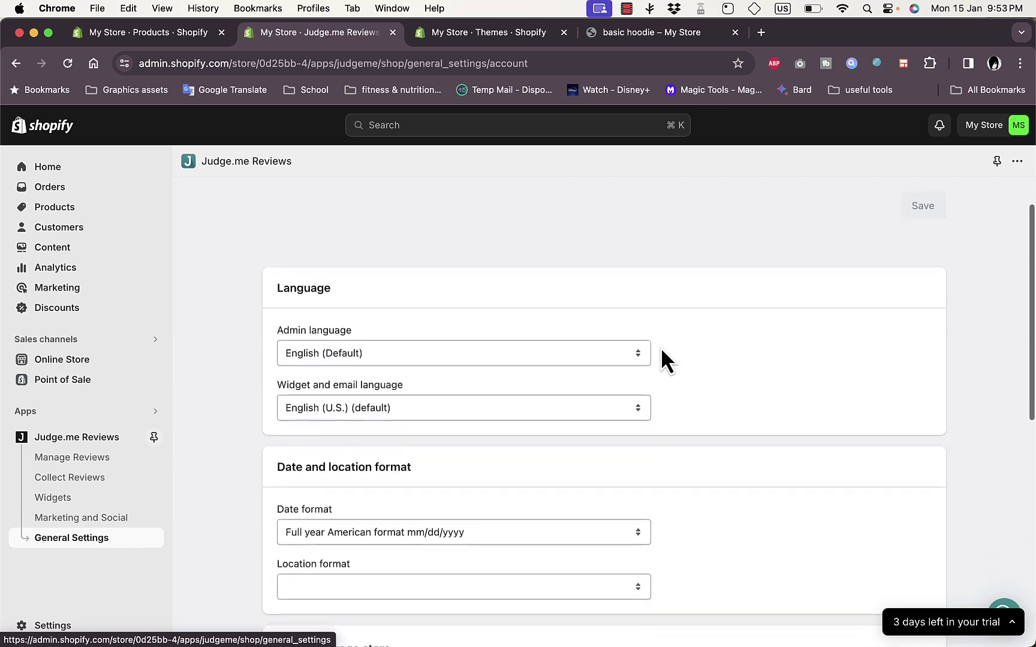
scroll(699, 339, "down", 4)
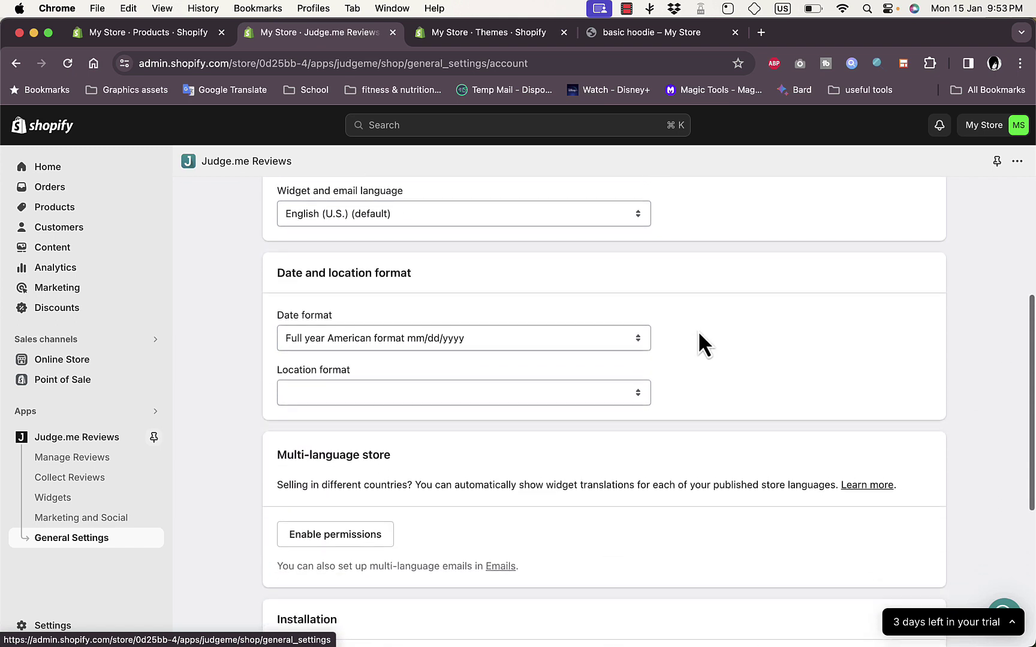
scroll(528, 400, "down", 3)
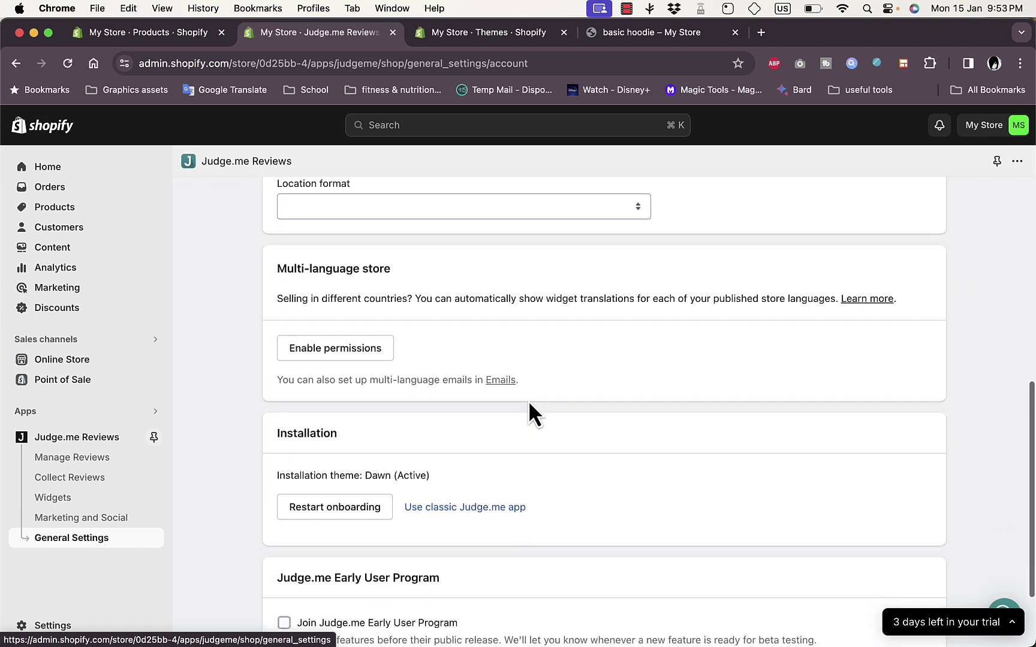
scroll(530, 403, "down", 2)
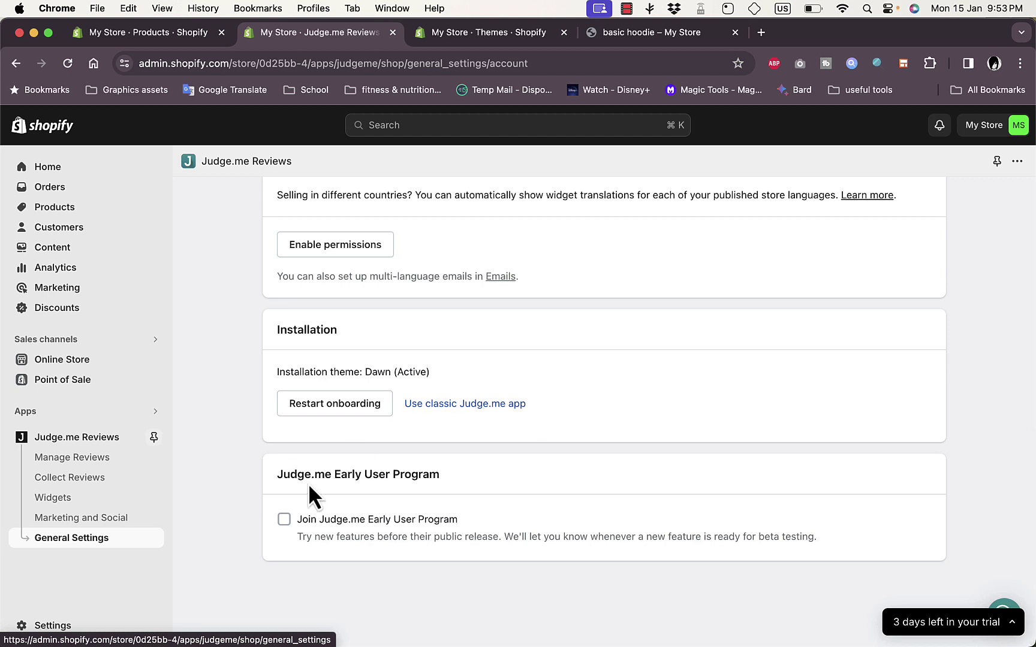
left_click(69, 462)
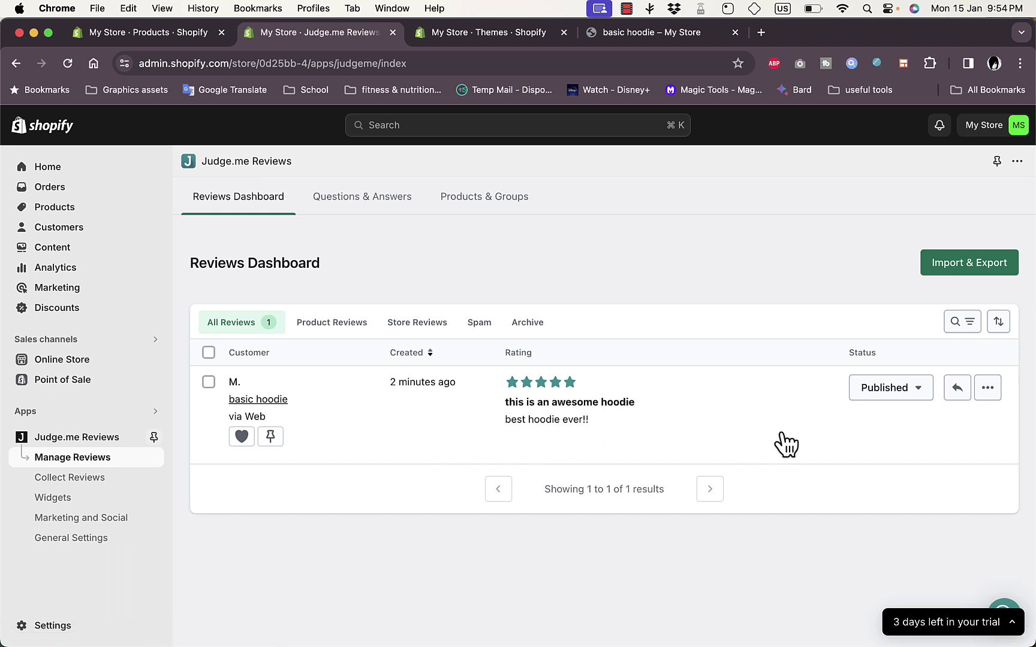
Check the hoodie review's status options, leave it Published, and go to Import & Export
left_click(898, 393)
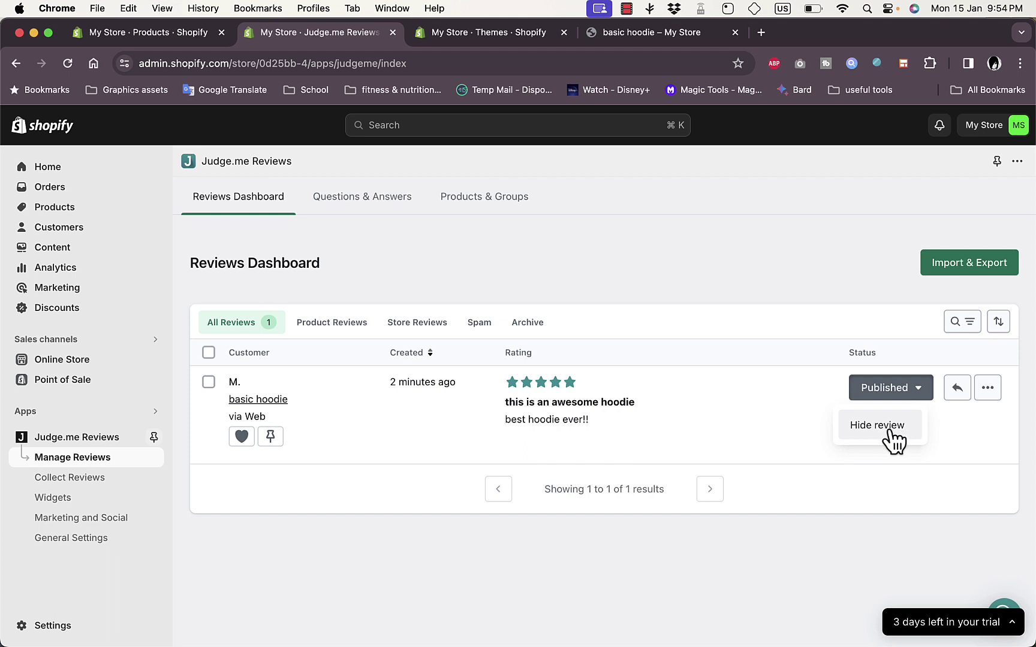
left_click(209, 382)
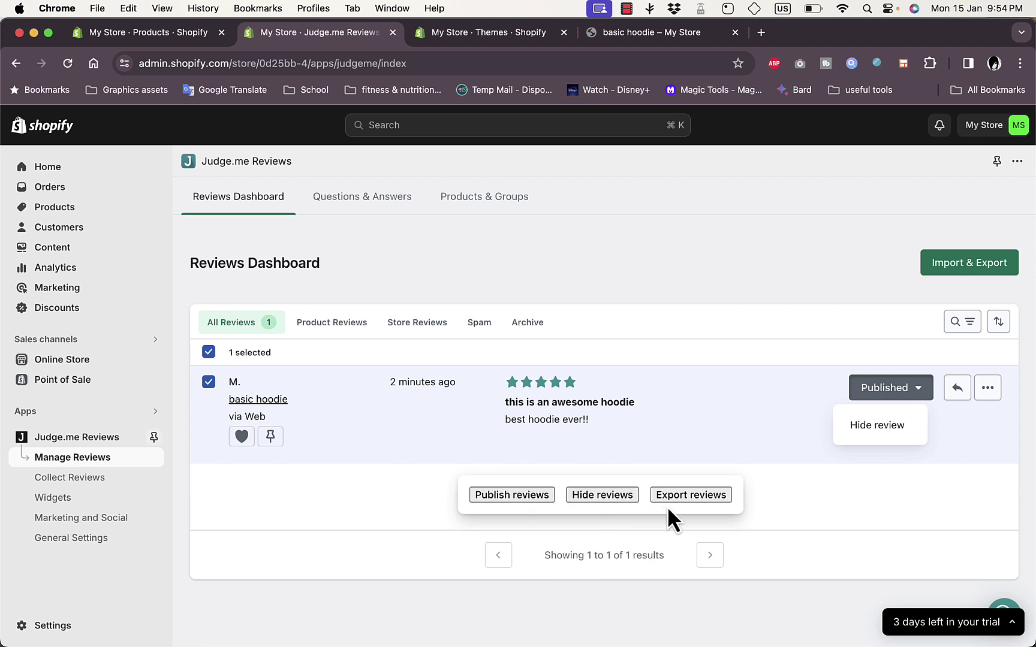
left_click(354, 516)
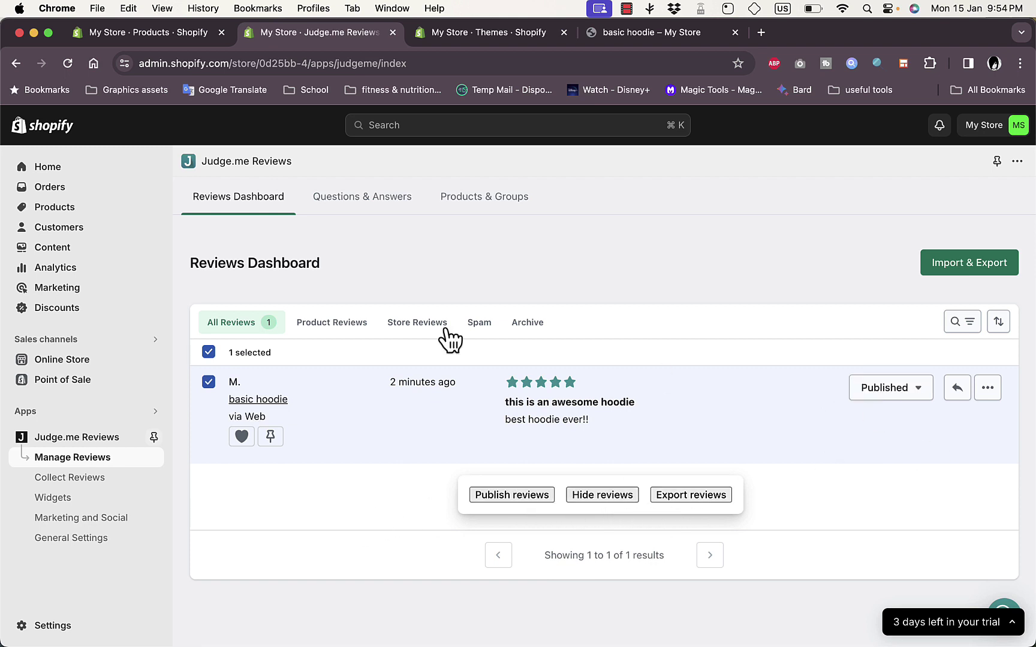
left_click(208, 352)
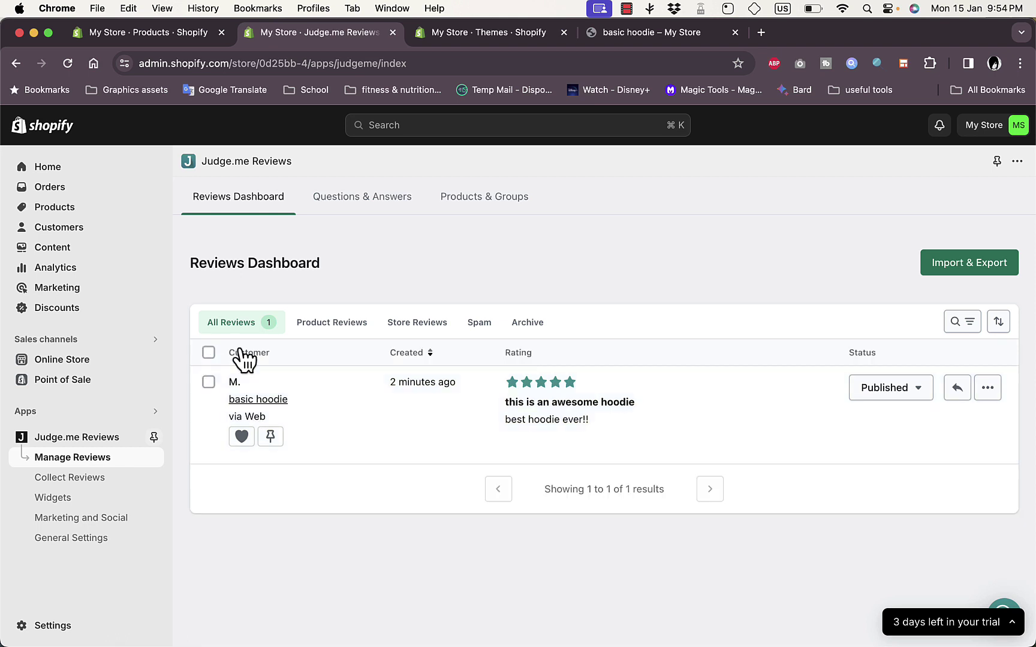
left_click(974, 269)
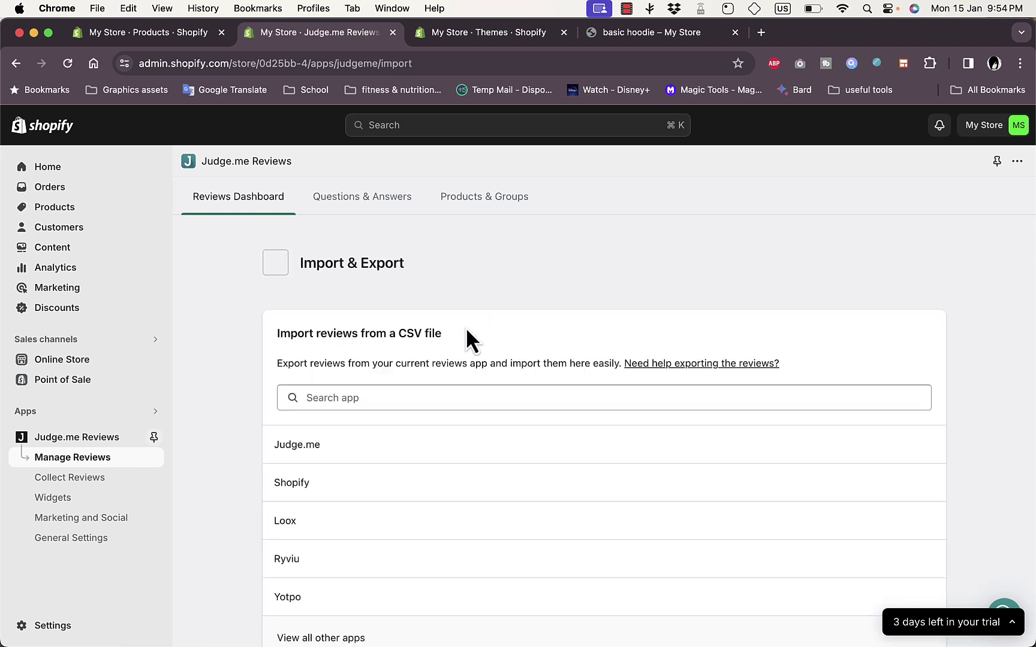
Scroll through Judge.me's CSV import and export options
scroll(496, 335, "down", 5)
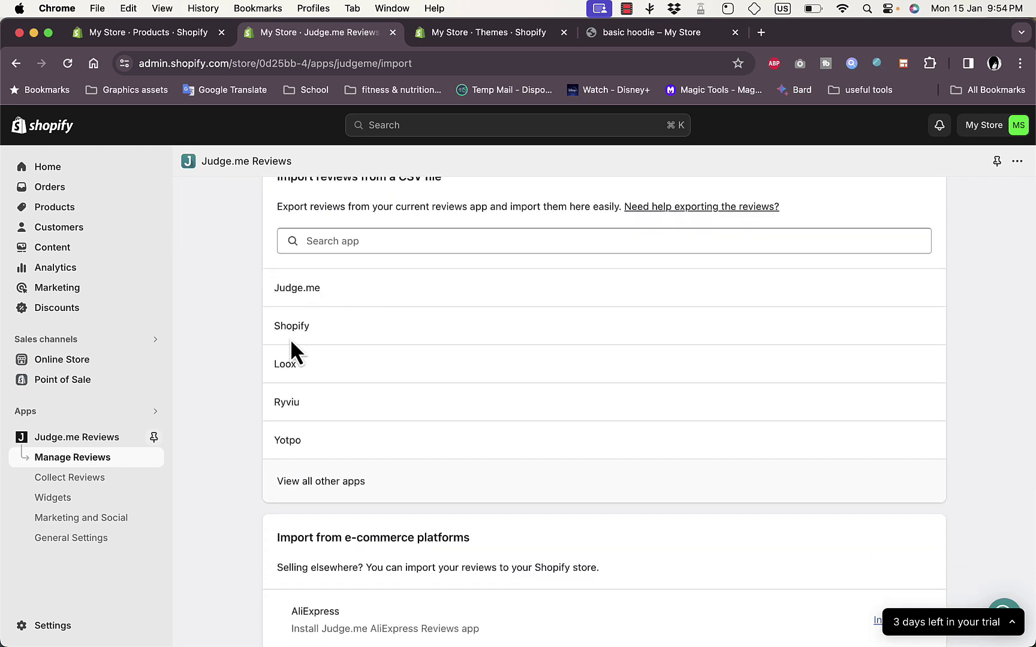
scroll(400, 231, "up", 2)
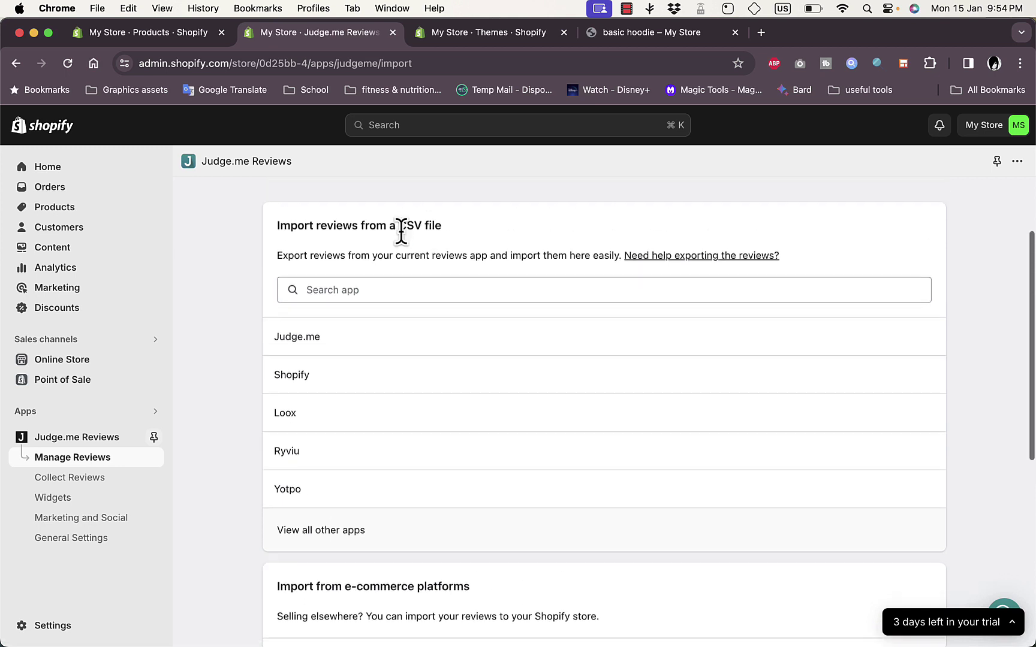
scroll(401, 232, "down", 2)
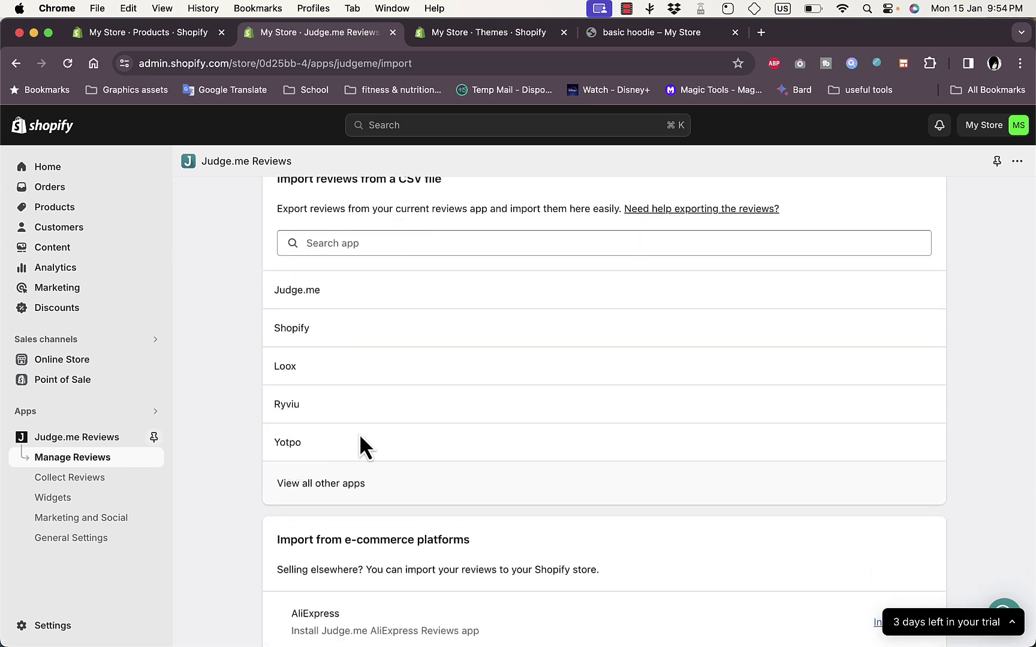
scroll(458, 433, "down", 1)
scroll(458, 434, "down", 10)
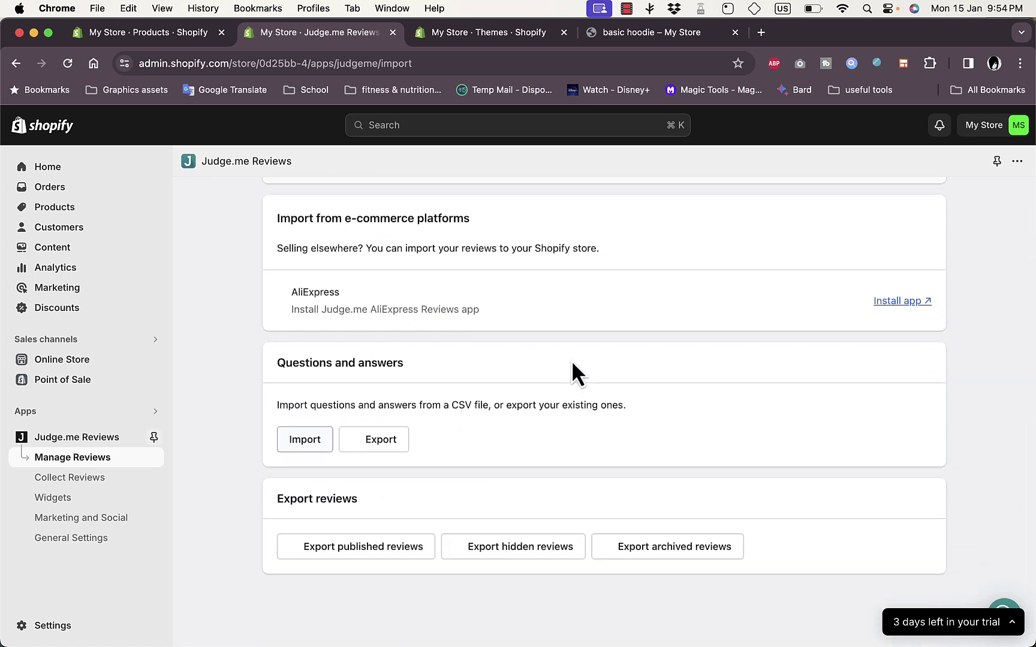
scroll(571, 372, "down", 1)
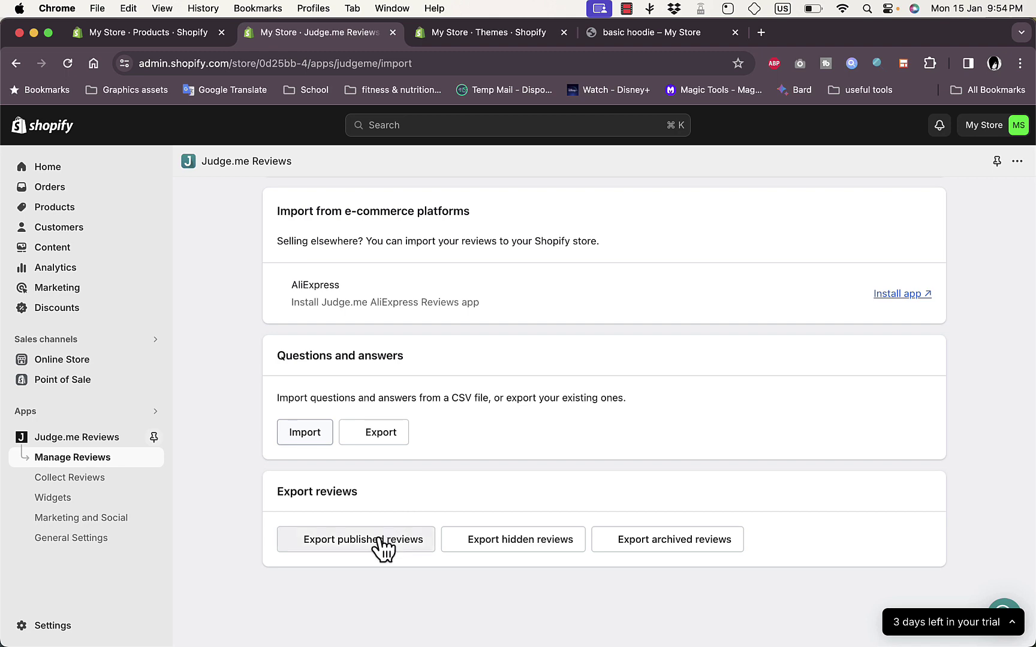
Export the published reviews, then view the Questions & Answers and Products & Groups sections
left_click(630, 542)
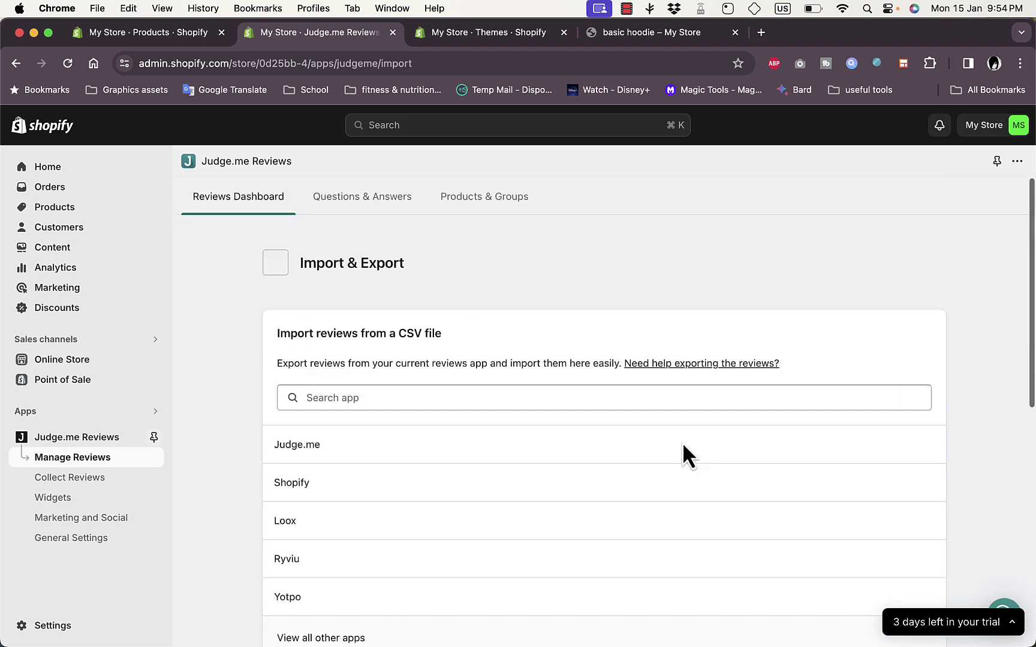
left_click(377, 202)
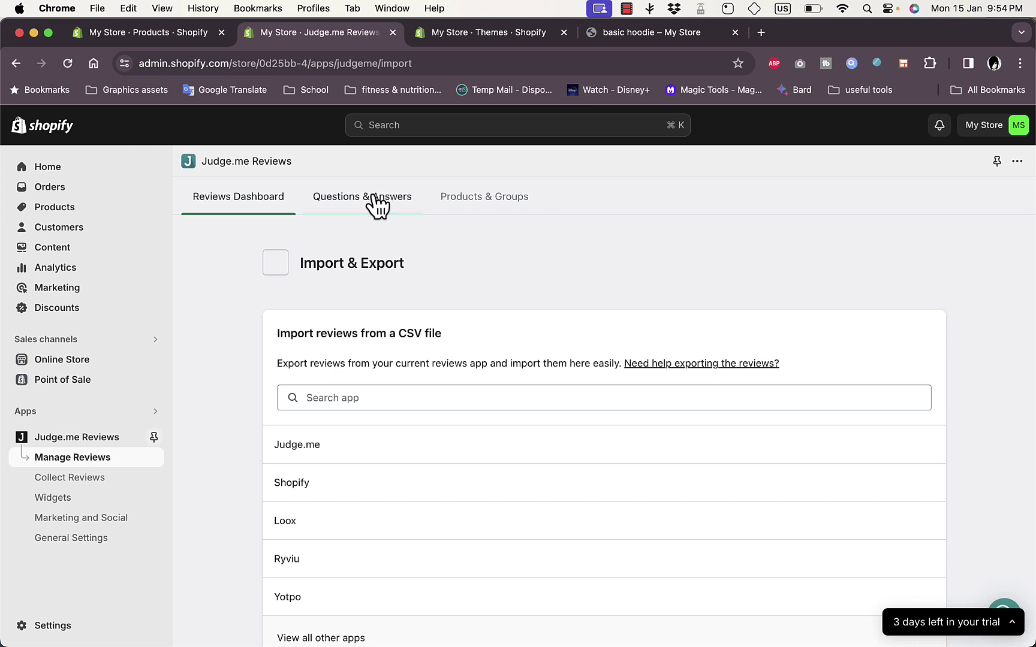
left_click(480, 200)
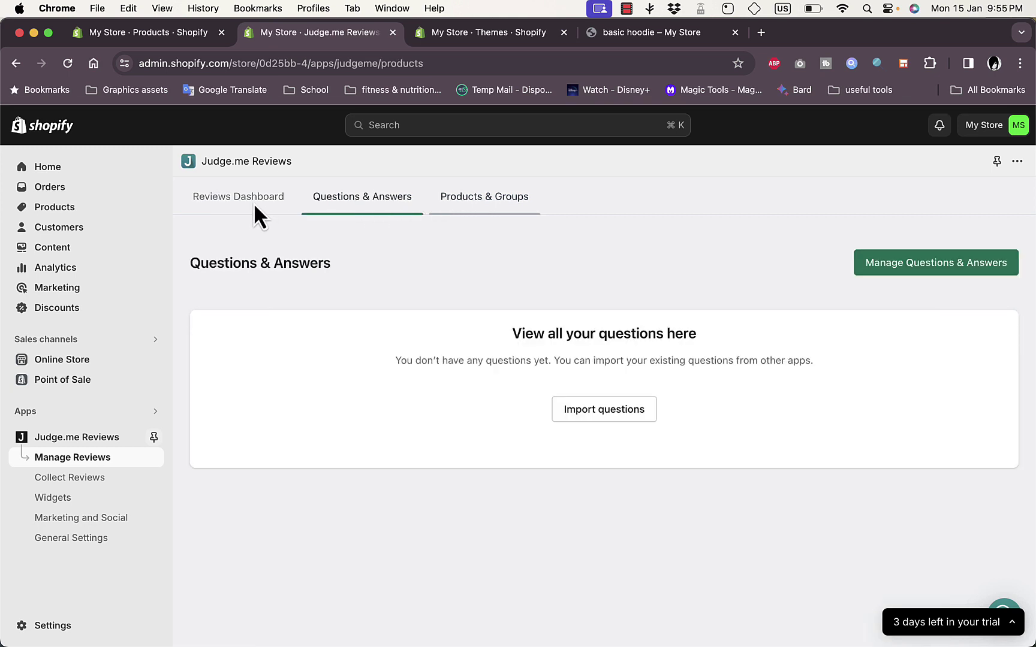
Open review request scheduling for past orders and inspect the manual single-customer request form
left_click(86, 484)
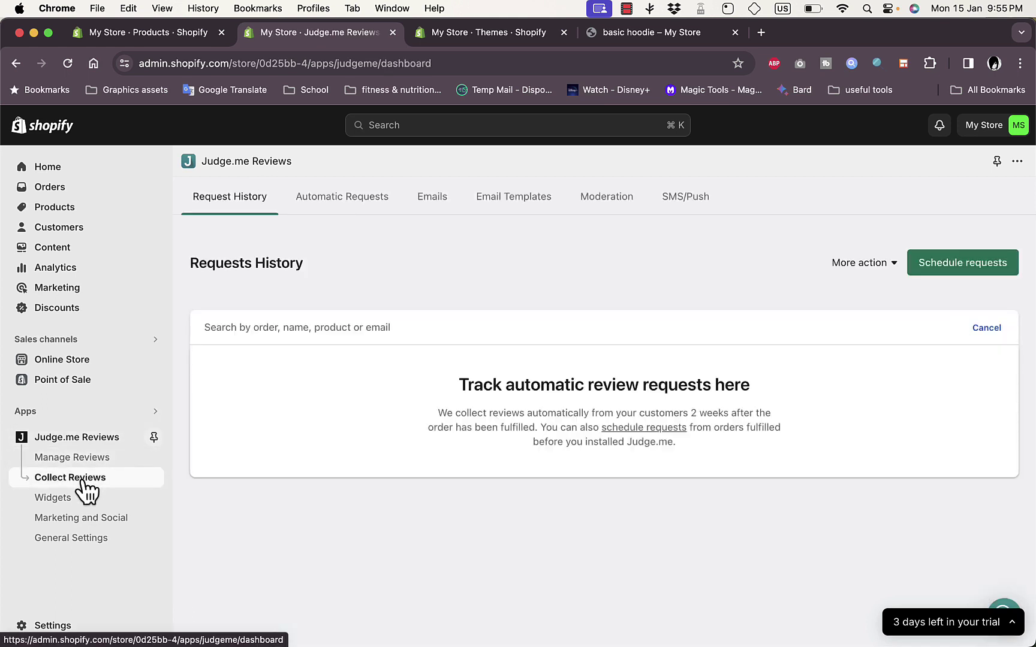
left_click(944, 278)
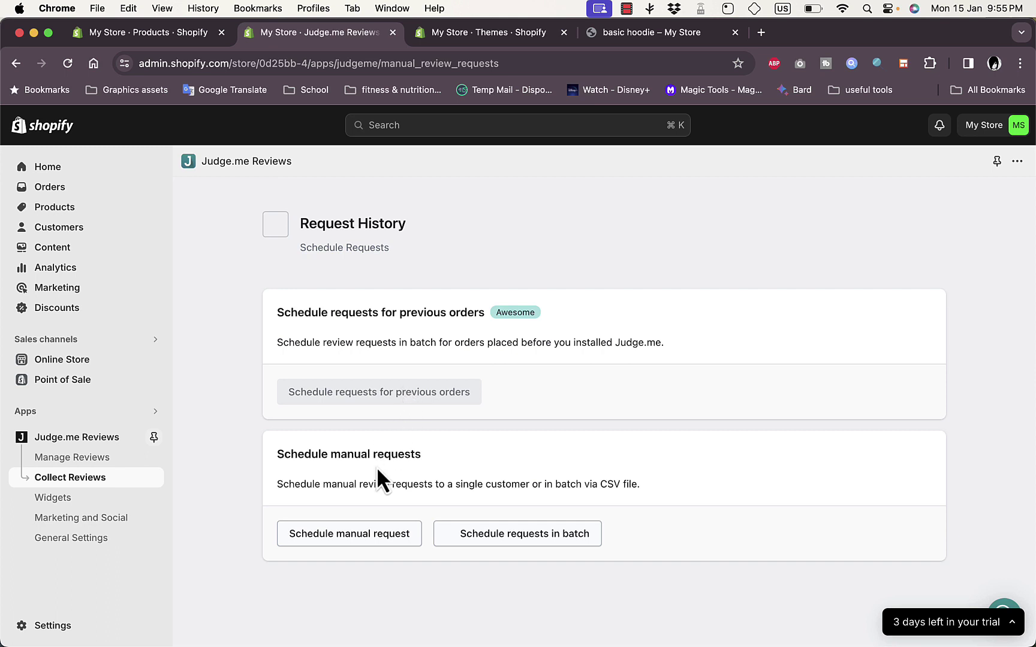
left_click(370, 539)
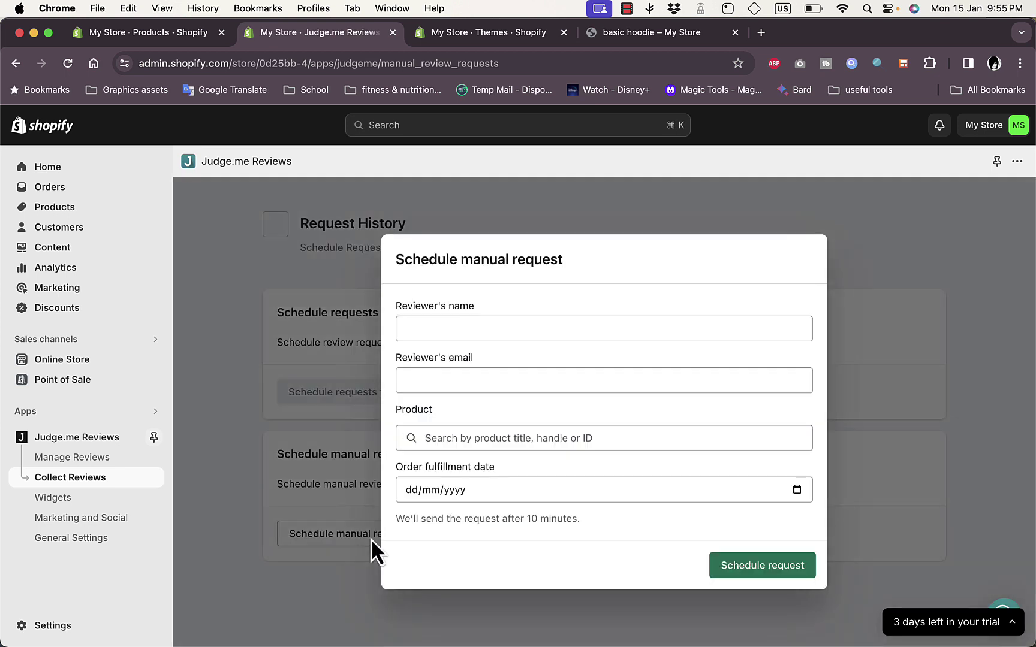
left_click(490, 331)
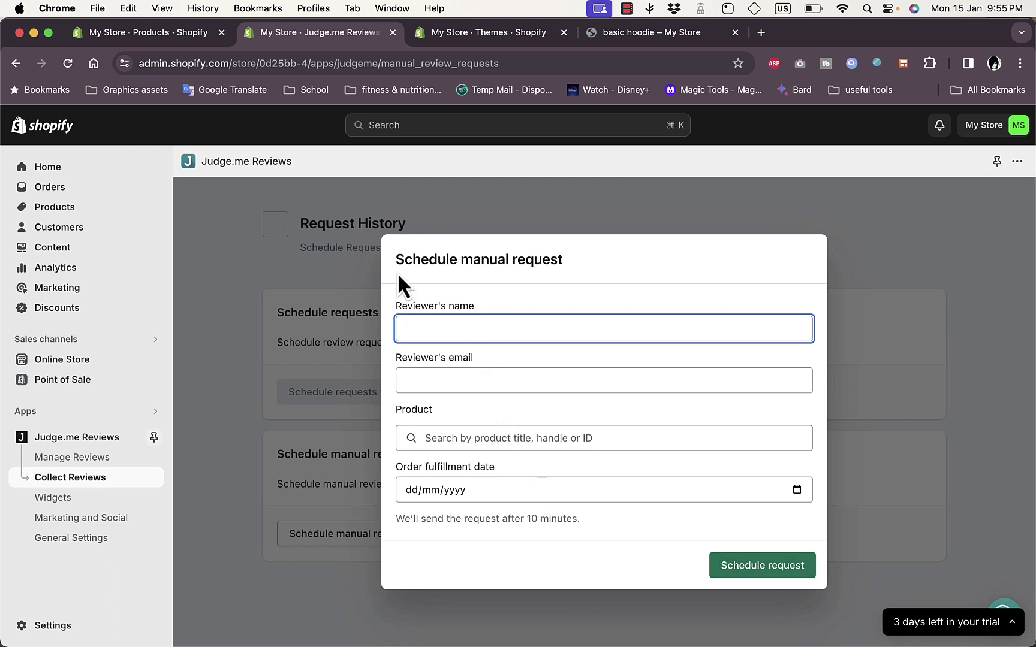
left_click(263, 374)
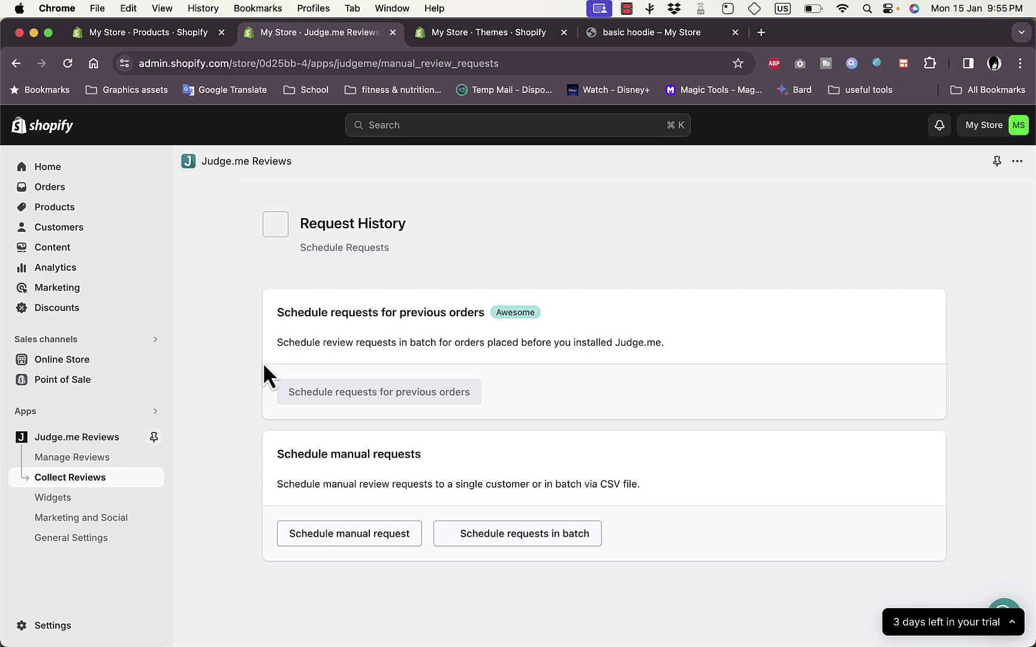
Inspect the CSV batch request form, then bring up the Judge.me Widgets overview
left_click(520, 542)
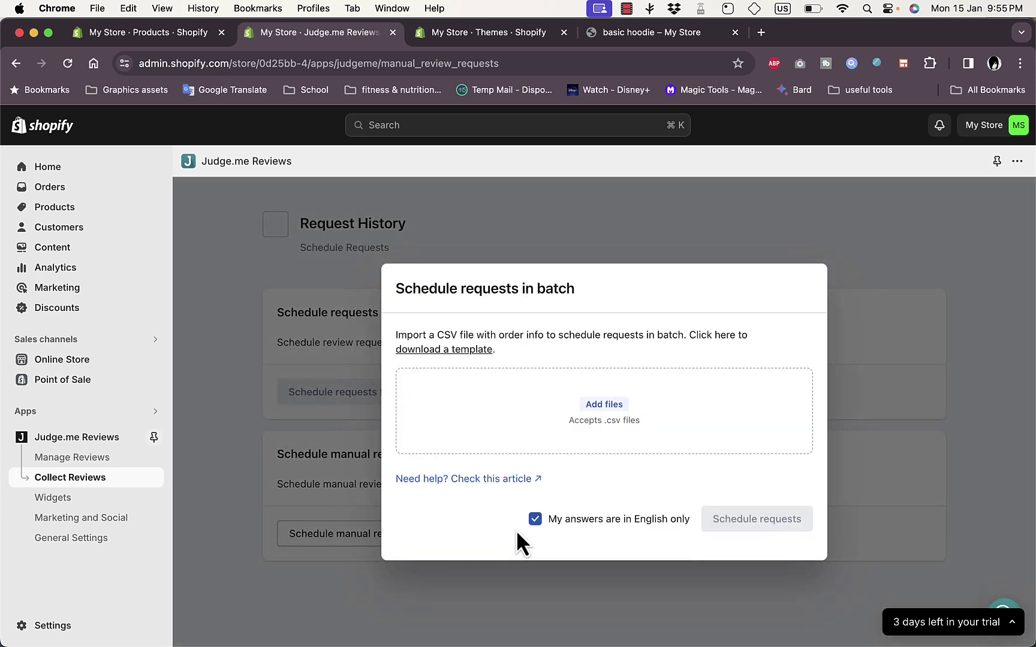
left_click(298, 312)
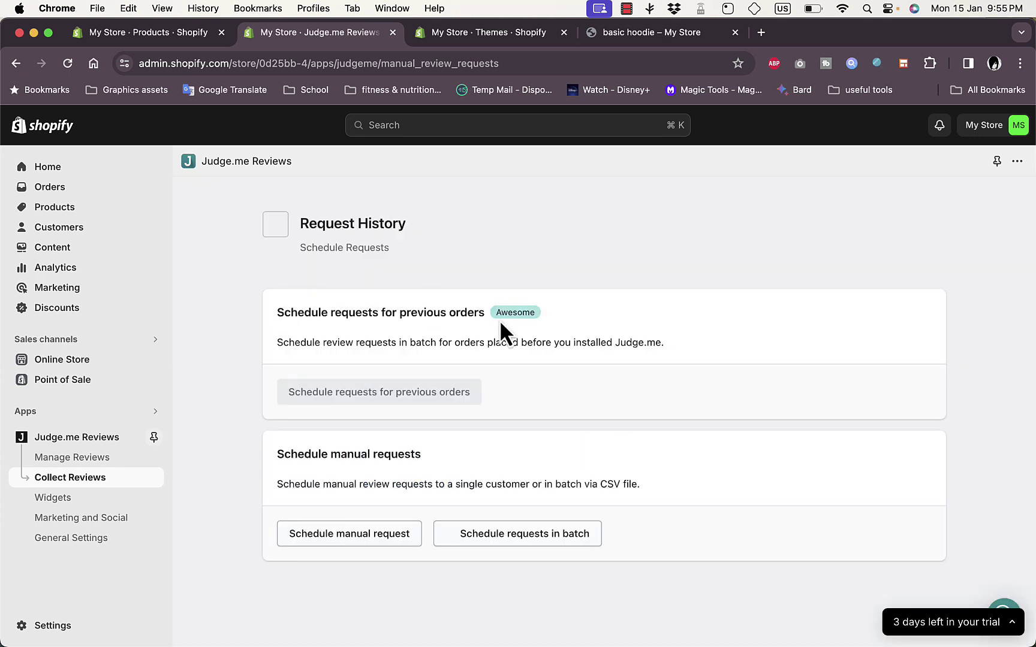
left_click(54, 499)
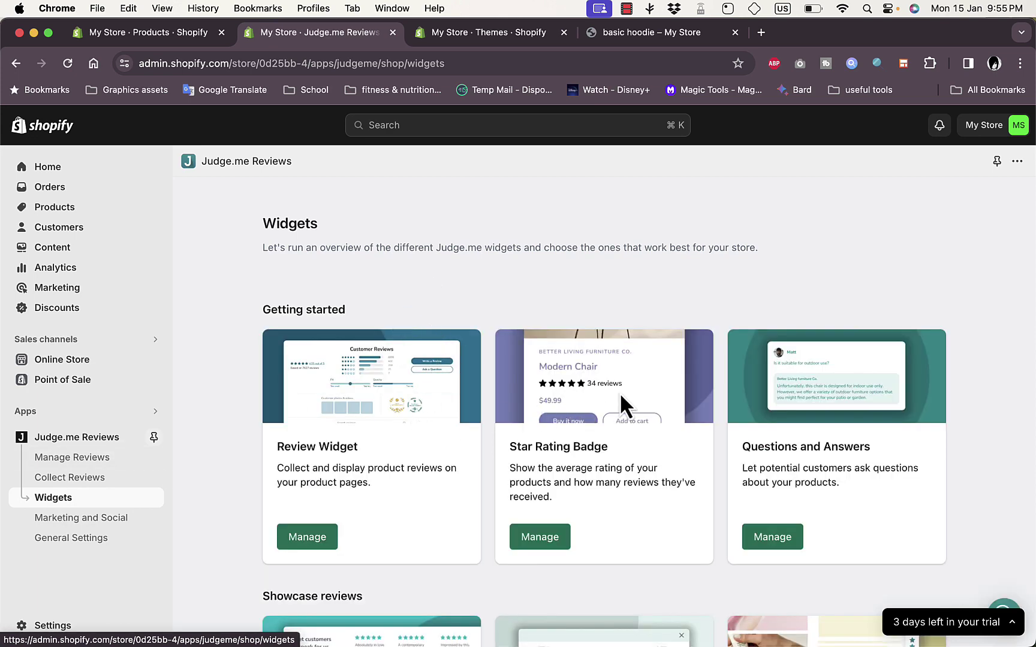
Open the Review Widget's Manage settings and look over its theme and formatting options
scroll(620, 396, "down", 5)
scroll(619, 392, "up", 1)
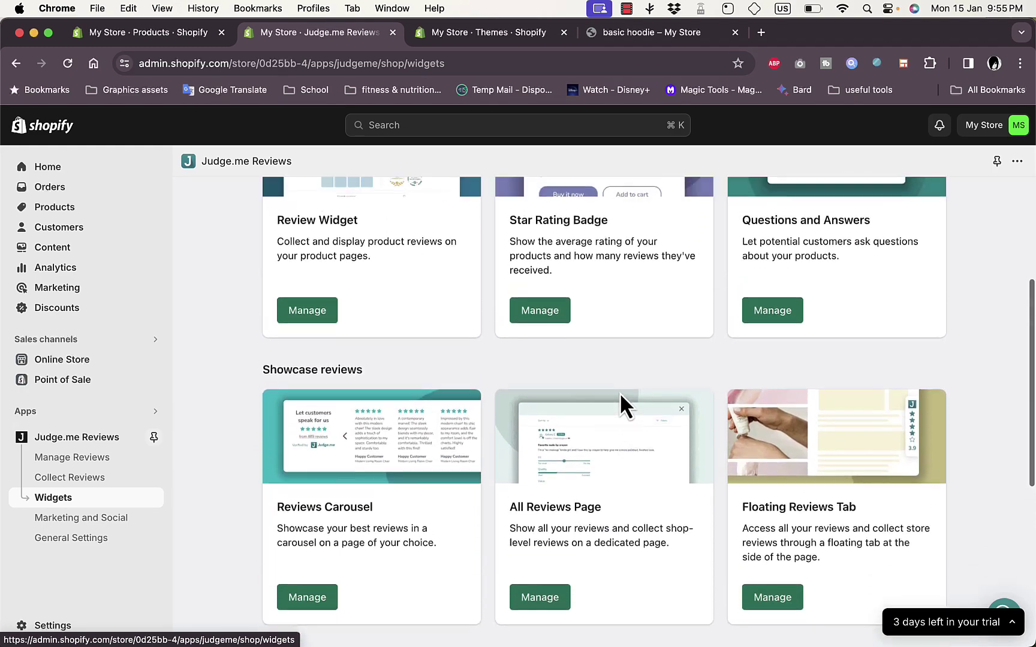
scroll(619, 391, "down", 5)
scroll(619, 392, "up", 8)
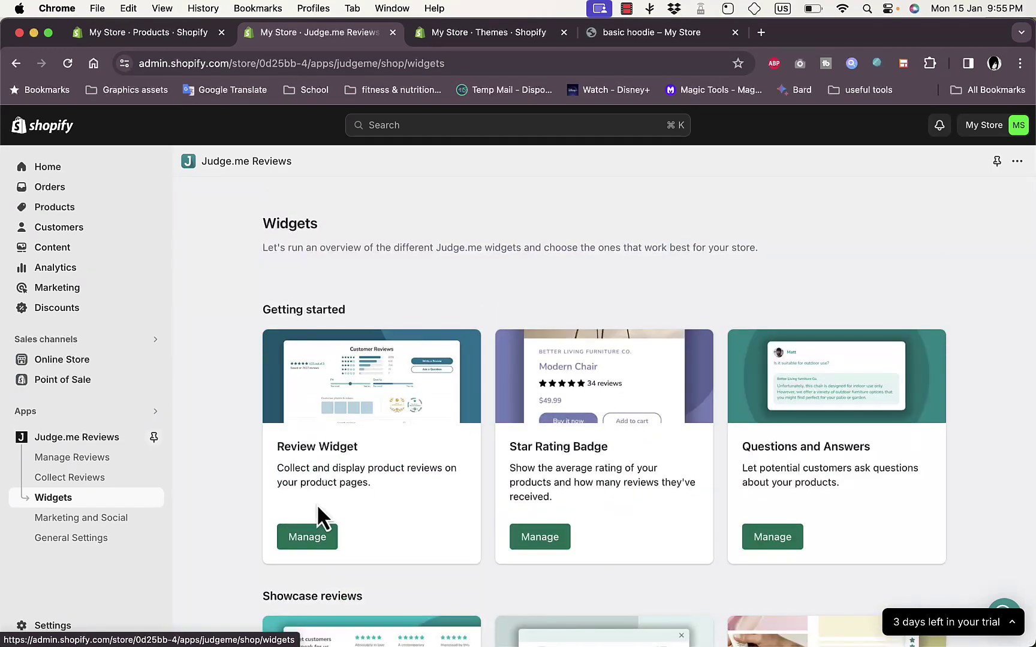
left_click(306, 537)
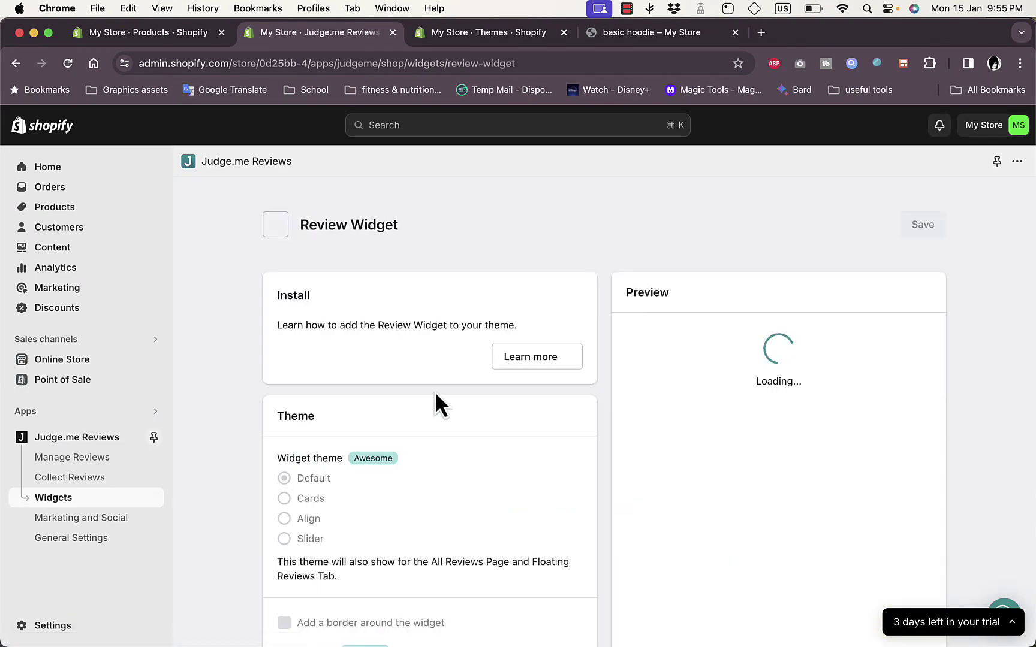
scroll(547, 282, "down", 2)
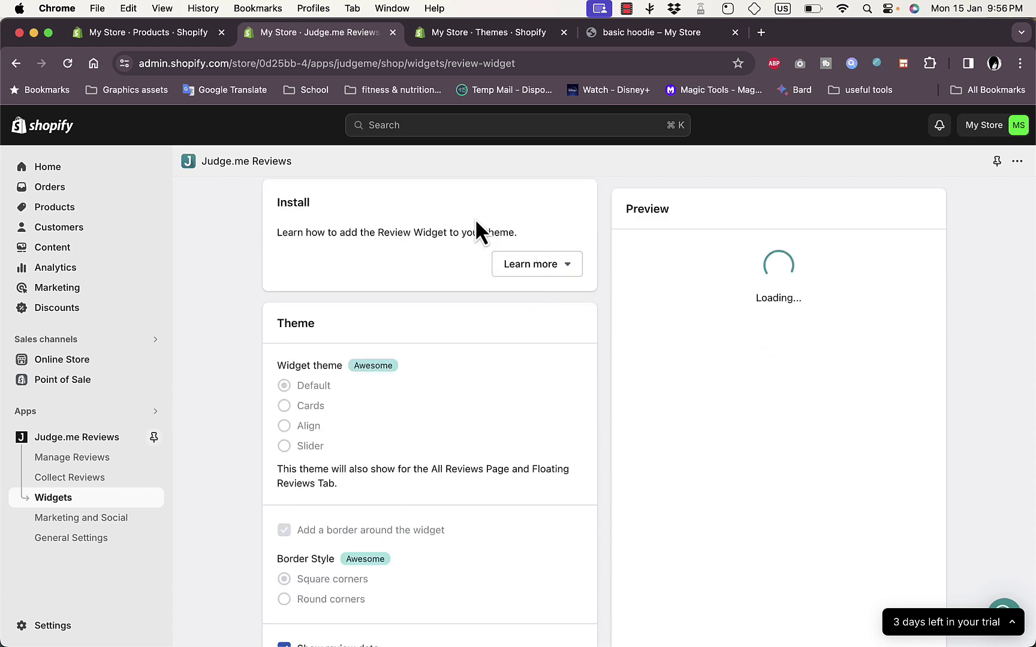
scroll(480, 399, "down", 1)
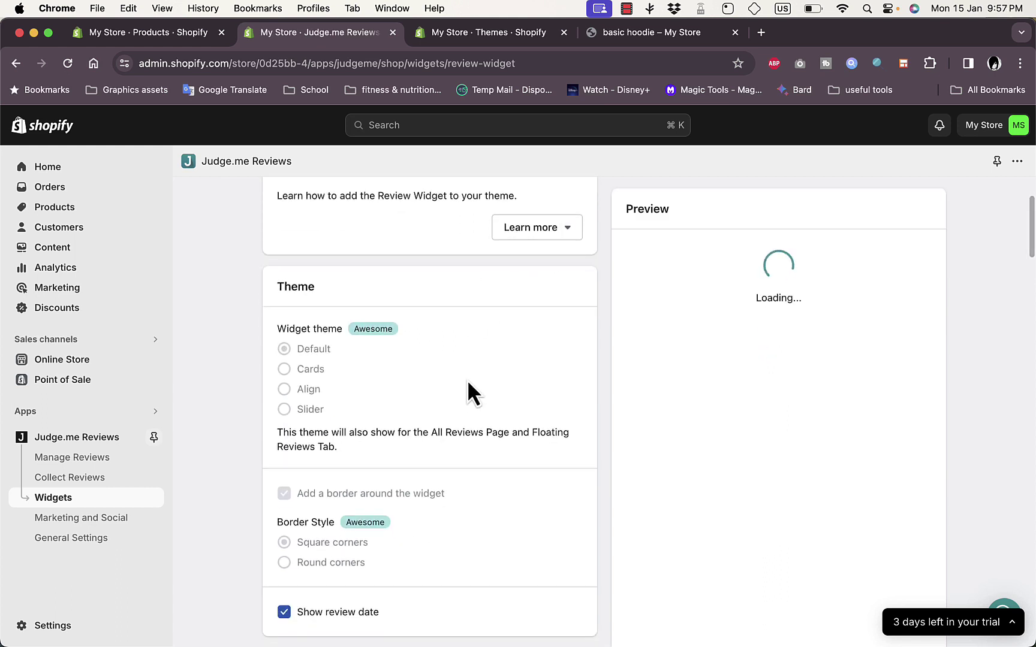
scroll(468, 381, "down", 10)
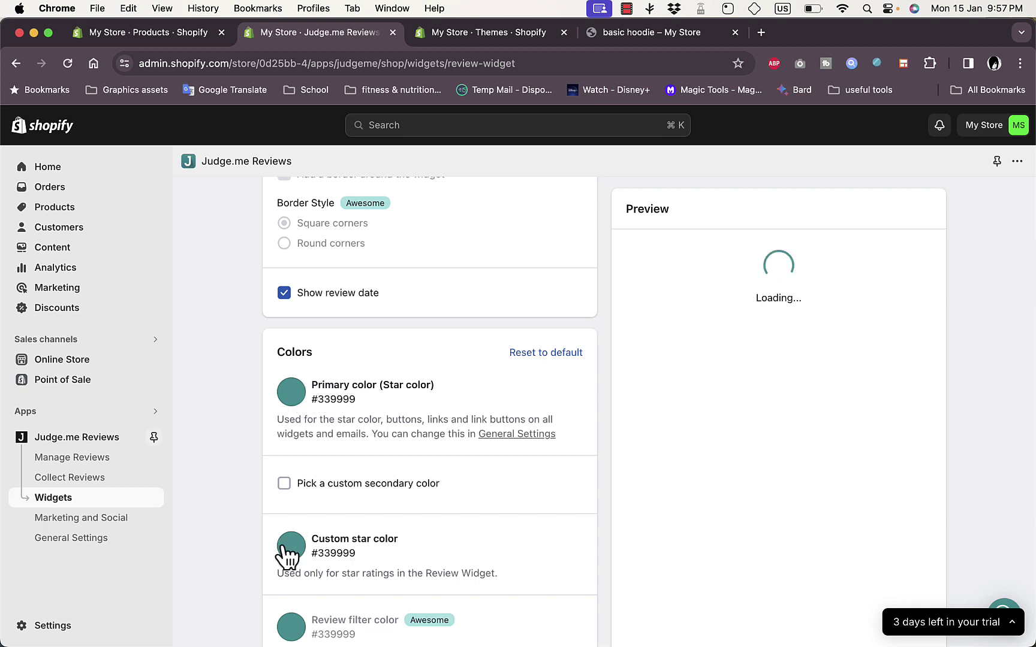
scroll(444, 470, "down", 9)
scroll(442, 469, "down", 12)
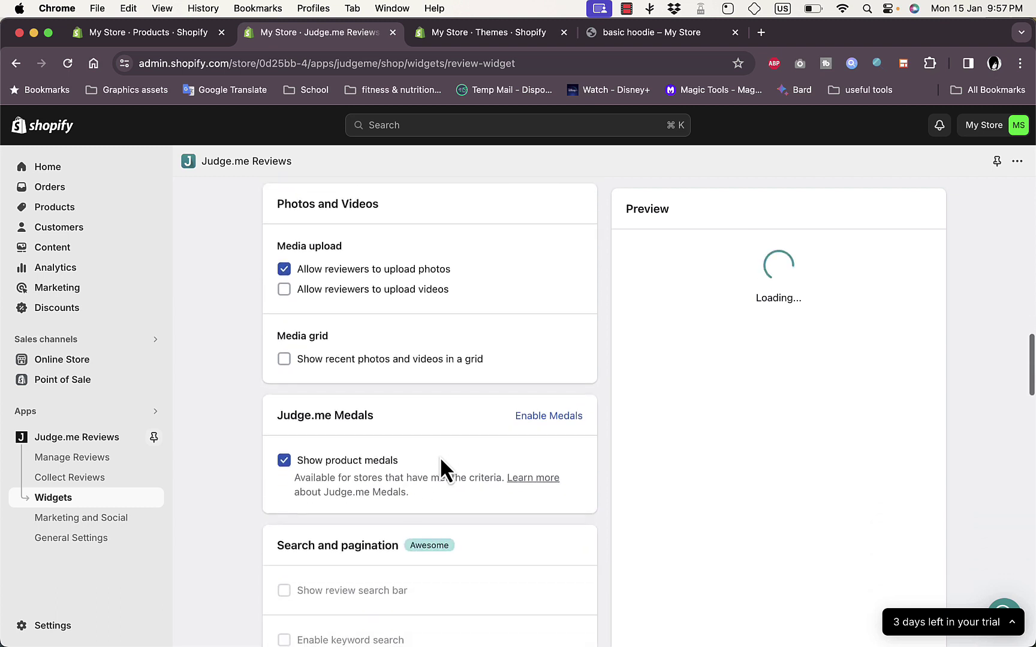
scroll(440, 456, "up", 2)
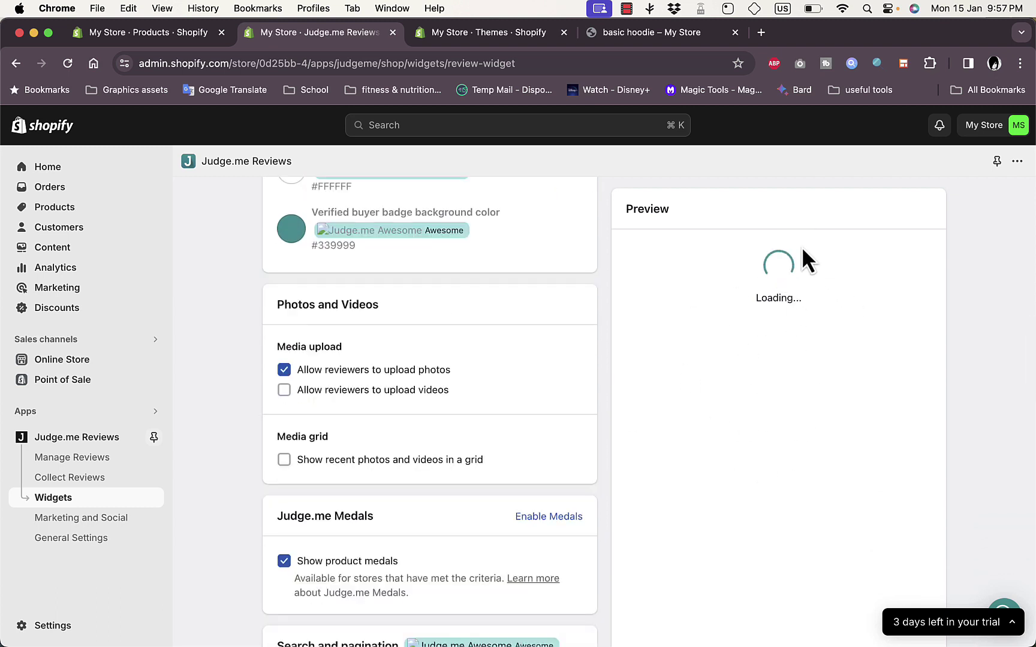
Review the reviewer details, colour, media and display options, then return to the top
scroll(437, 408, "down", 10)
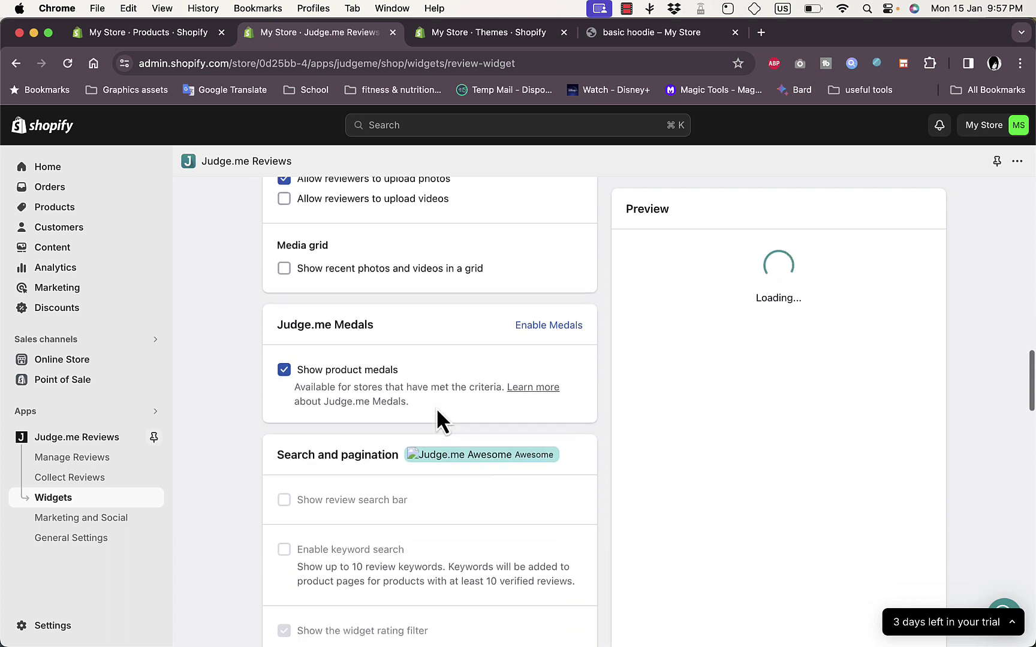
scroll(436, 408, "down", 15)
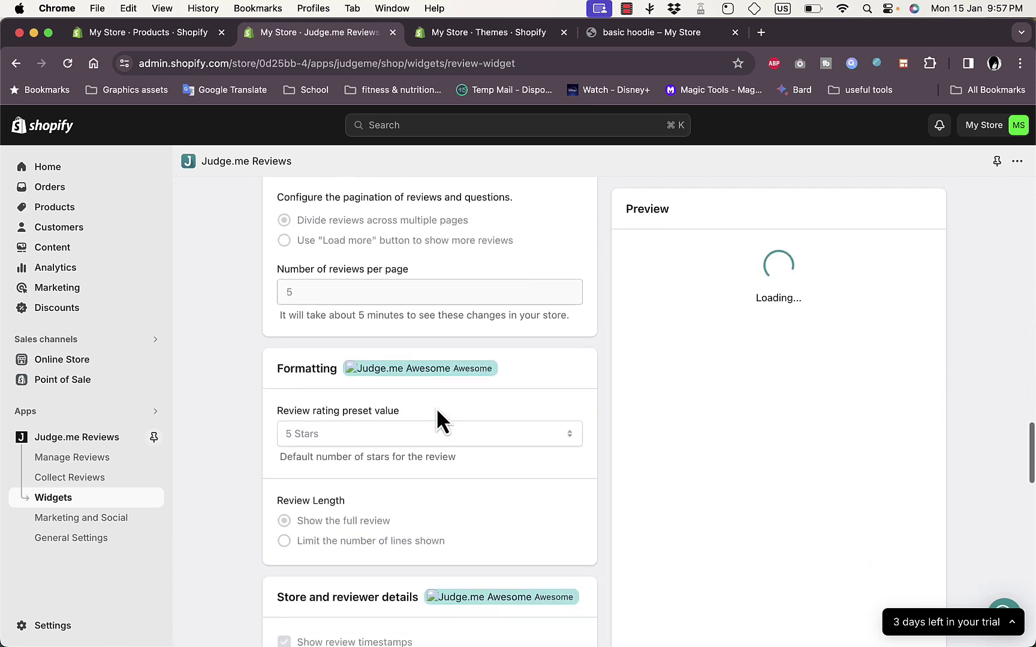
scroll(436, 413, "down", 1)
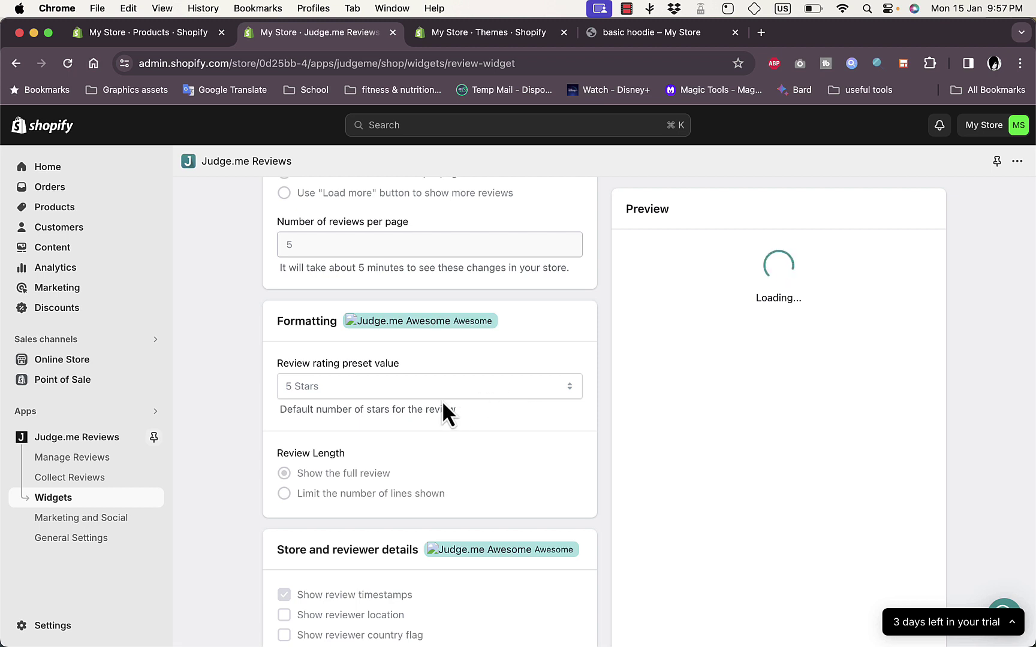
scroll(452, 455, "down", 2)
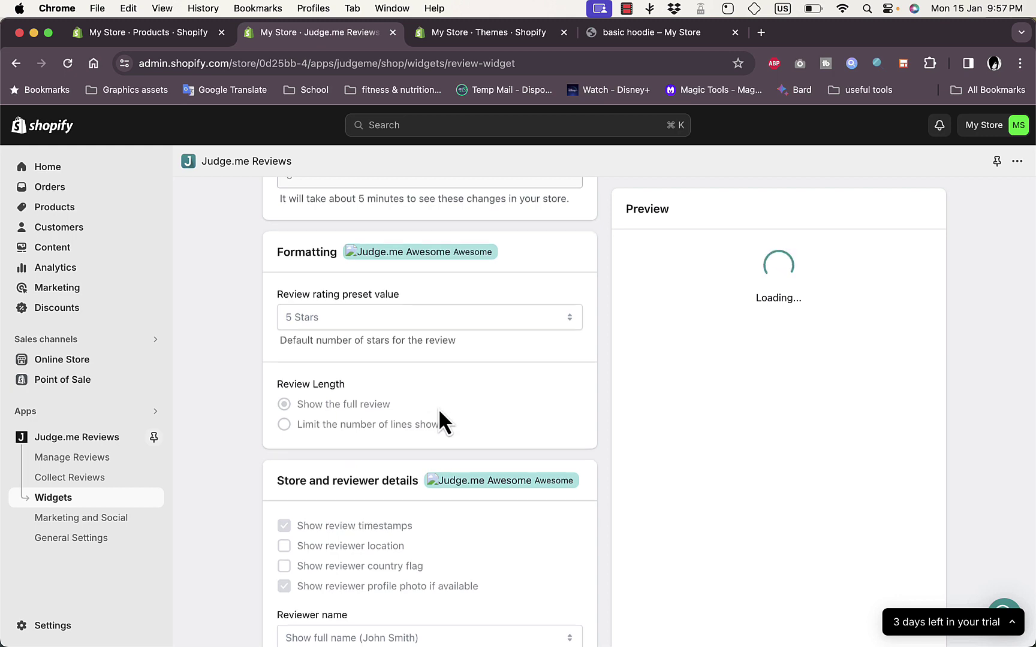
scroll(439, 420, "down", 6)
scroll(439, 414, "down", 1)
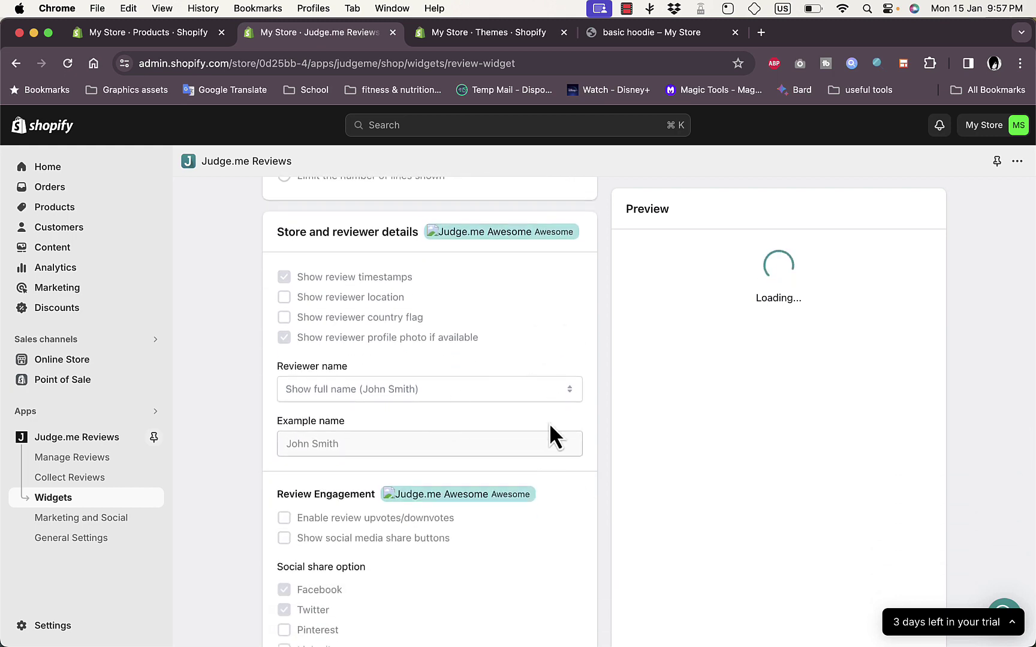
scroll(509, 392, "down", 18)
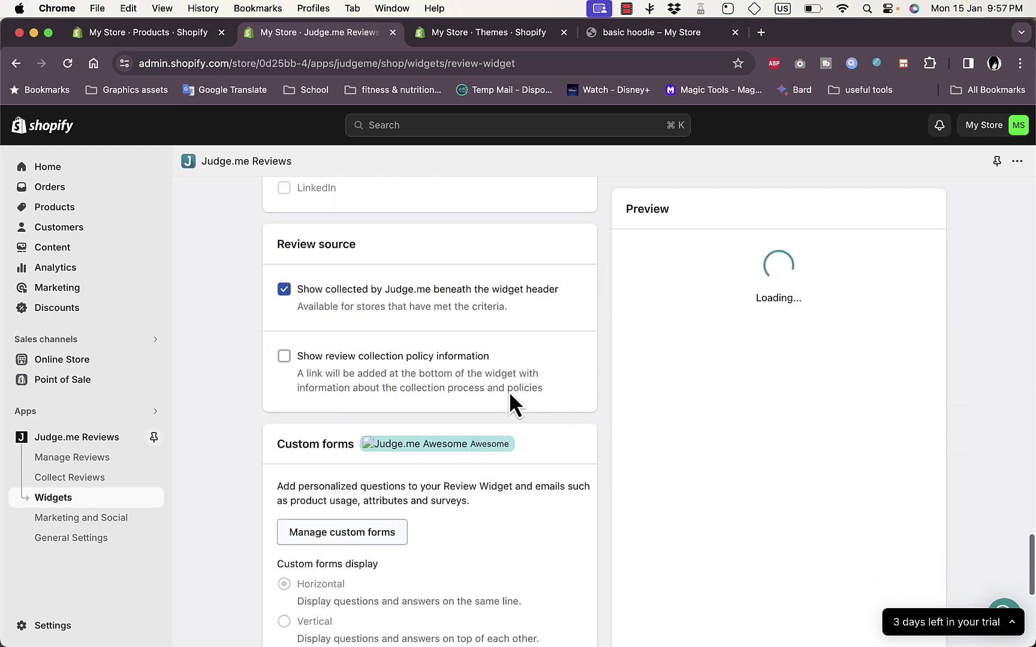
scroll(508, 391, "down", 7)
scroll(509, 391, "up", 20)
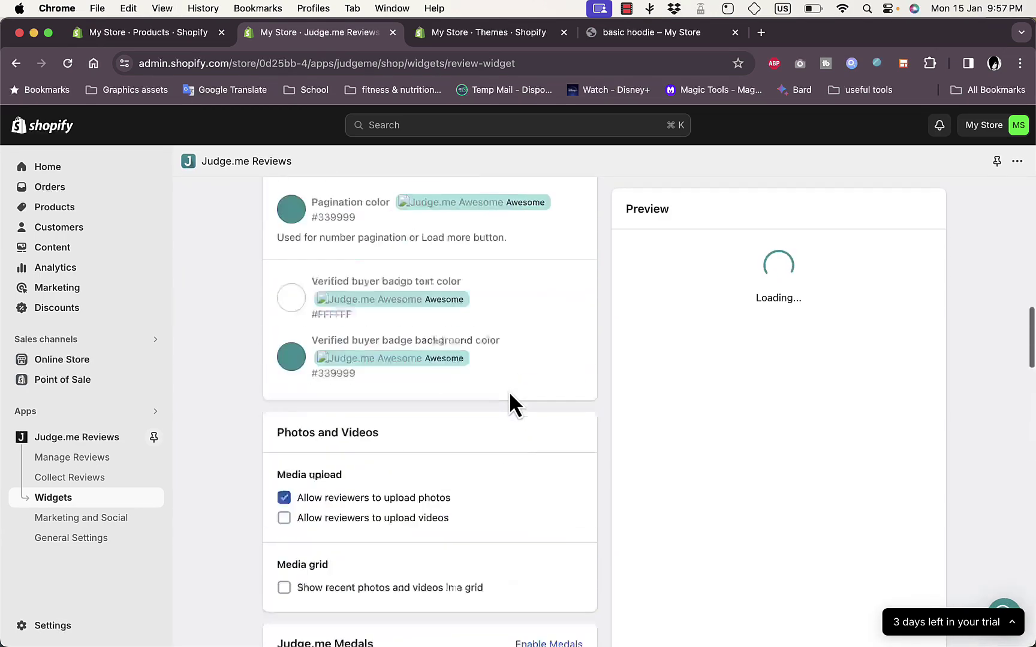
scroll(509, 391, "down", 20)
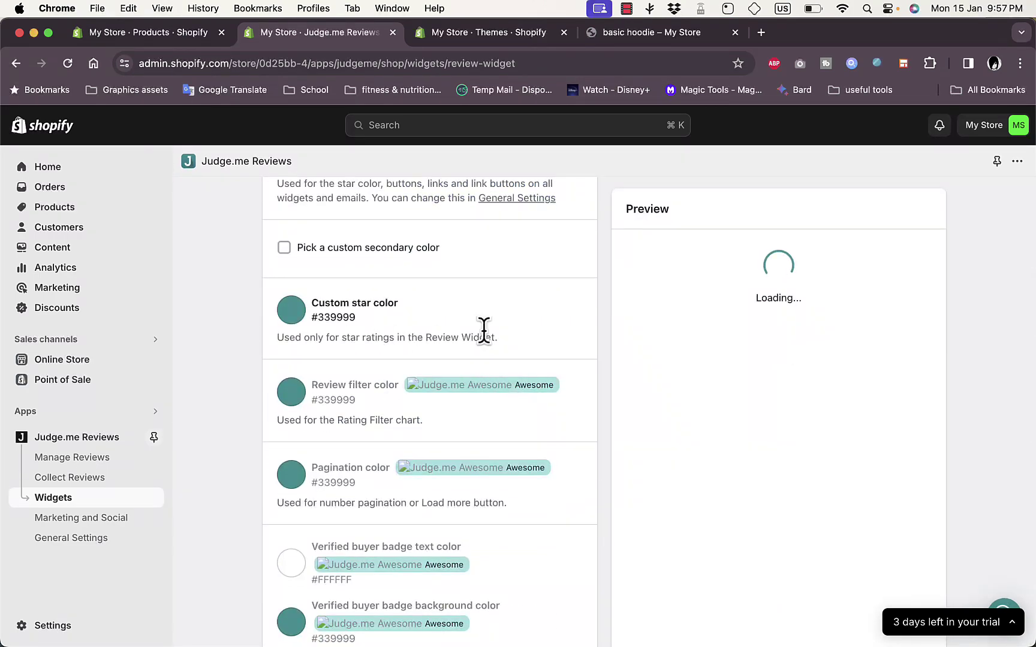
scroll(484, 329, "up", 20)
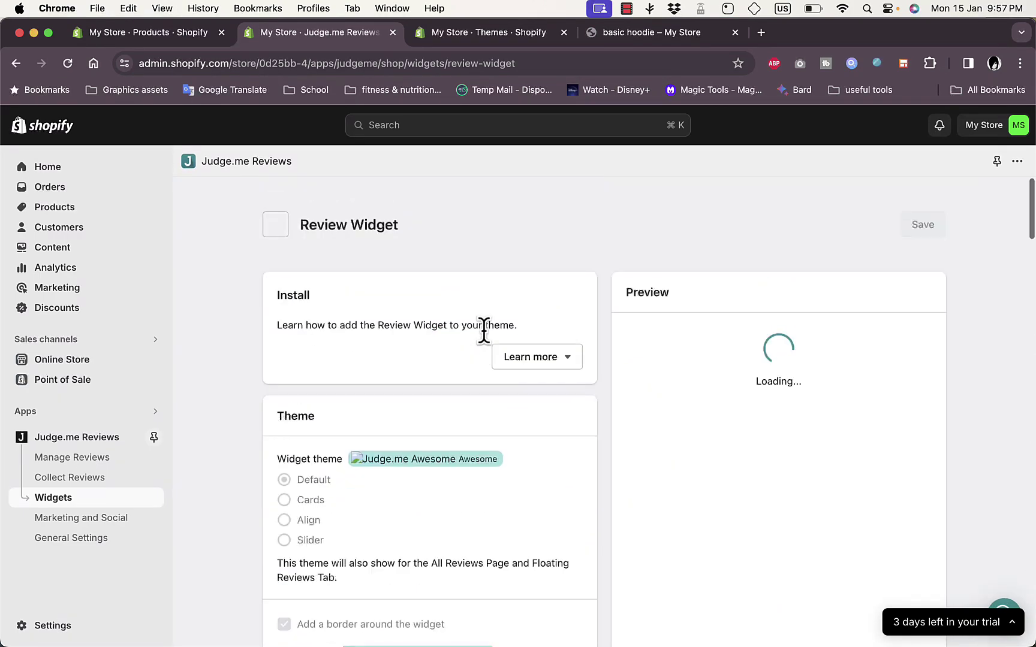
Open Judge.me's Marketing and Social section on the Referrals tab, where referrals are off
left_click(87, 521)
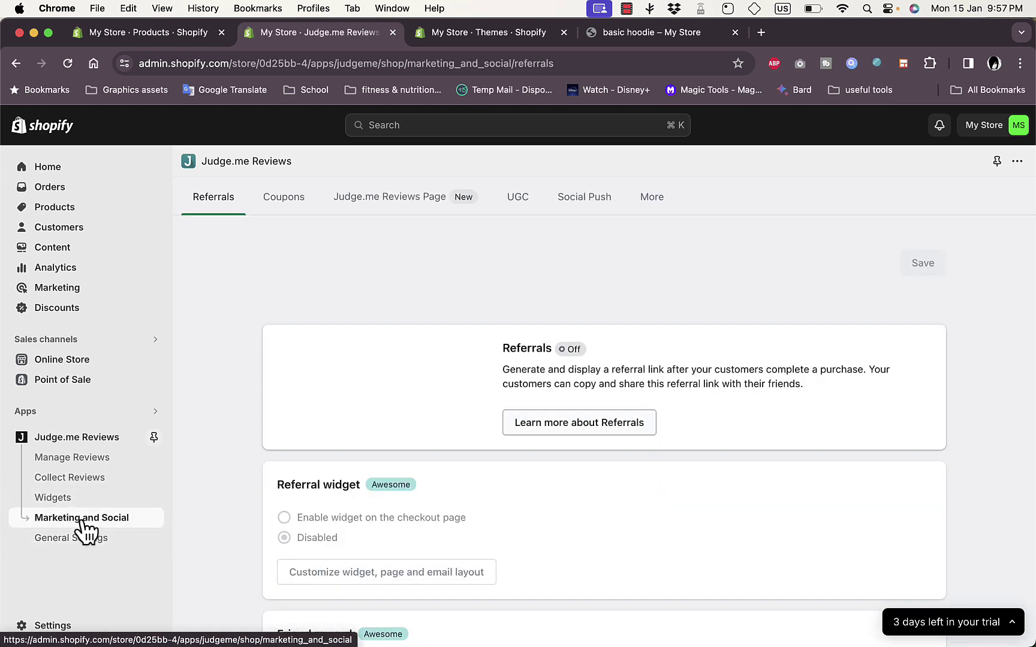
left_click(98, 541)
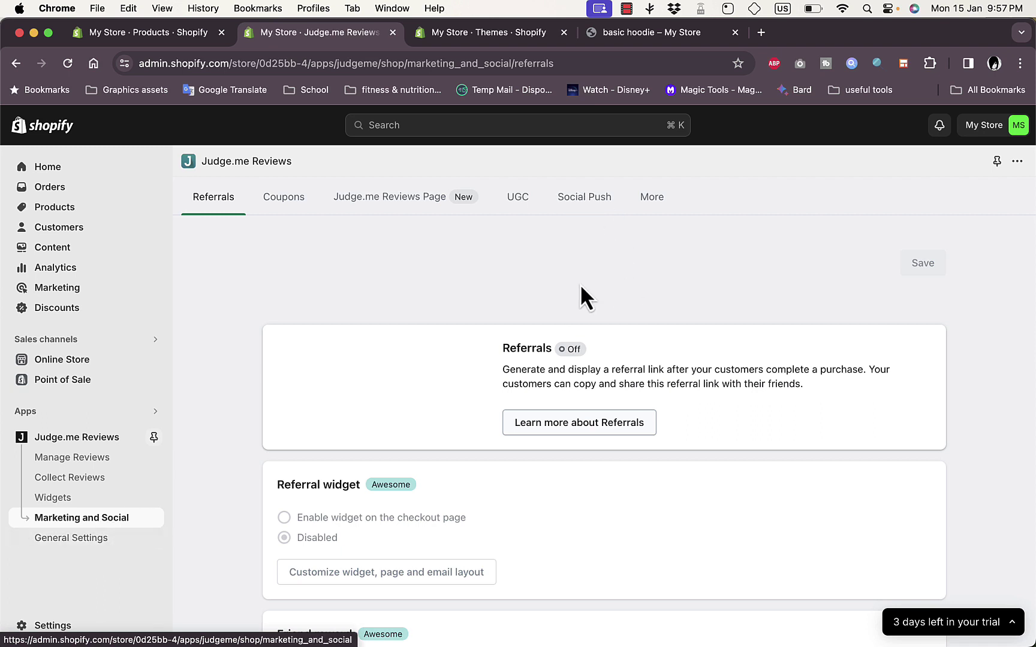